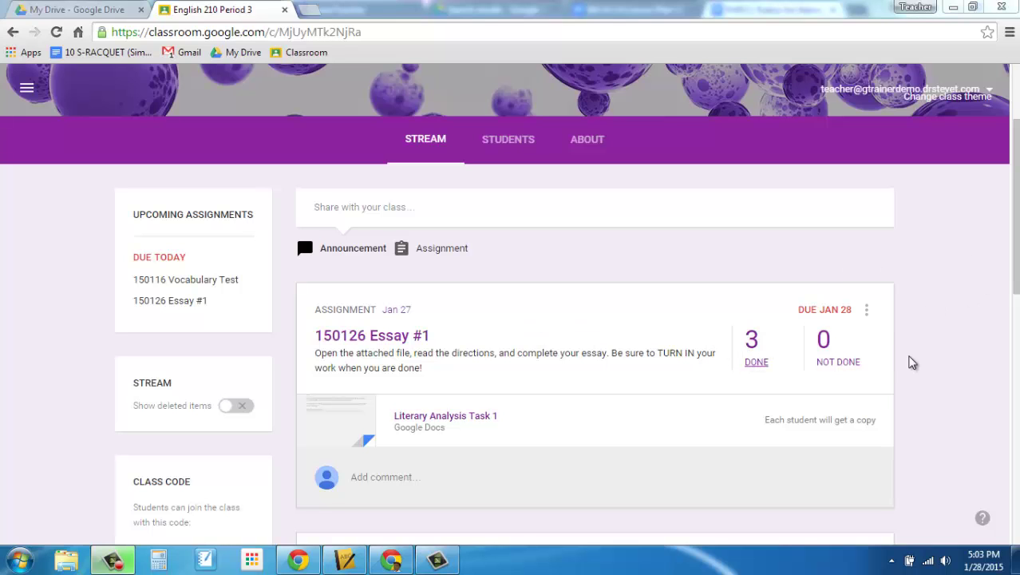
pyautogui.scroll(2, 928, 371)
pyautogui.scroll(-2, 928, 371)
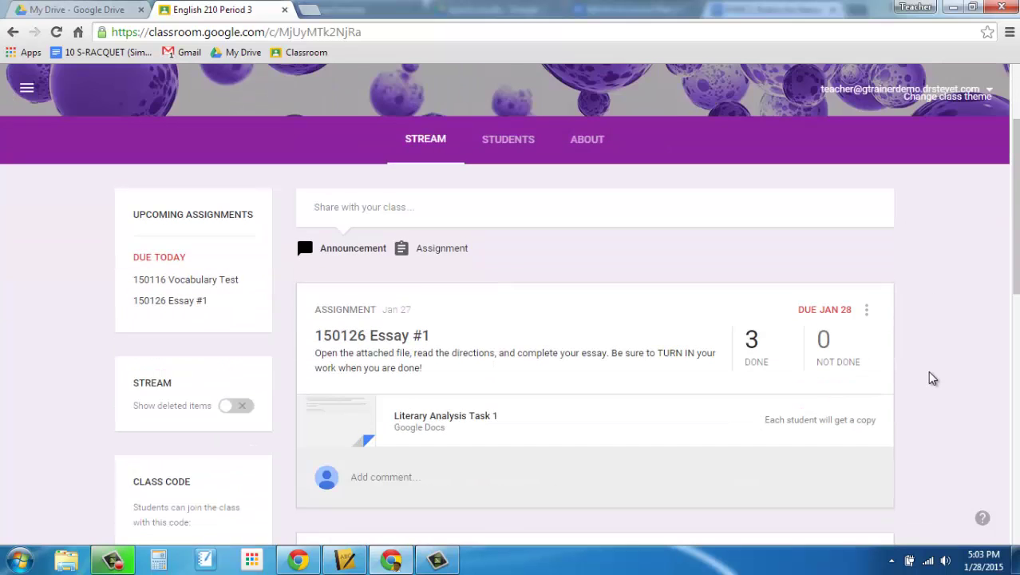
pyautogui.scroll(-1, 929, 376)
pyautogui.scroll(3, 929, 376)
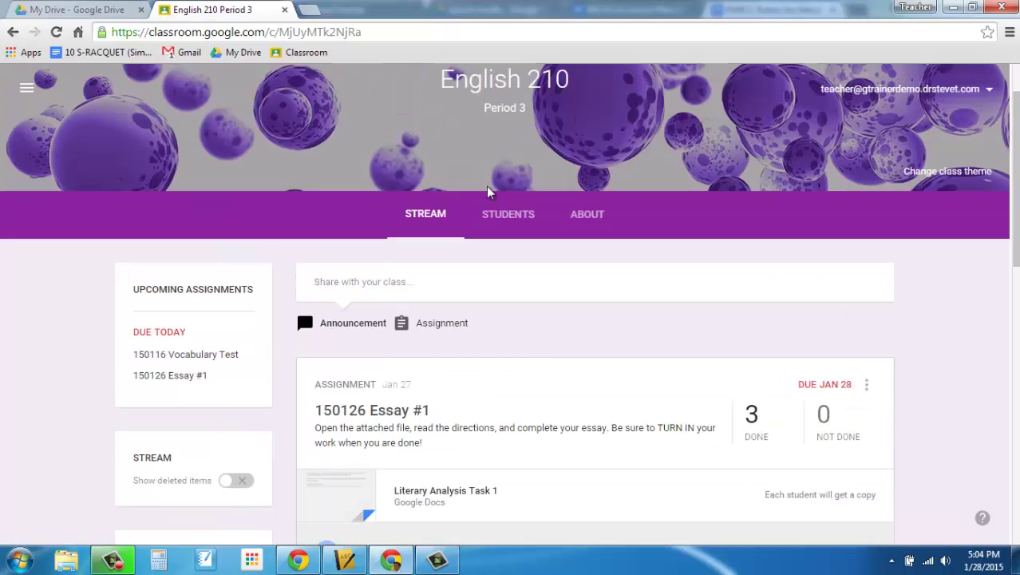
# Create a new Google spreadsheet from My Drive and name it "PARCC Narrative 1 Period 3".
pyautogui.click(92, 9)
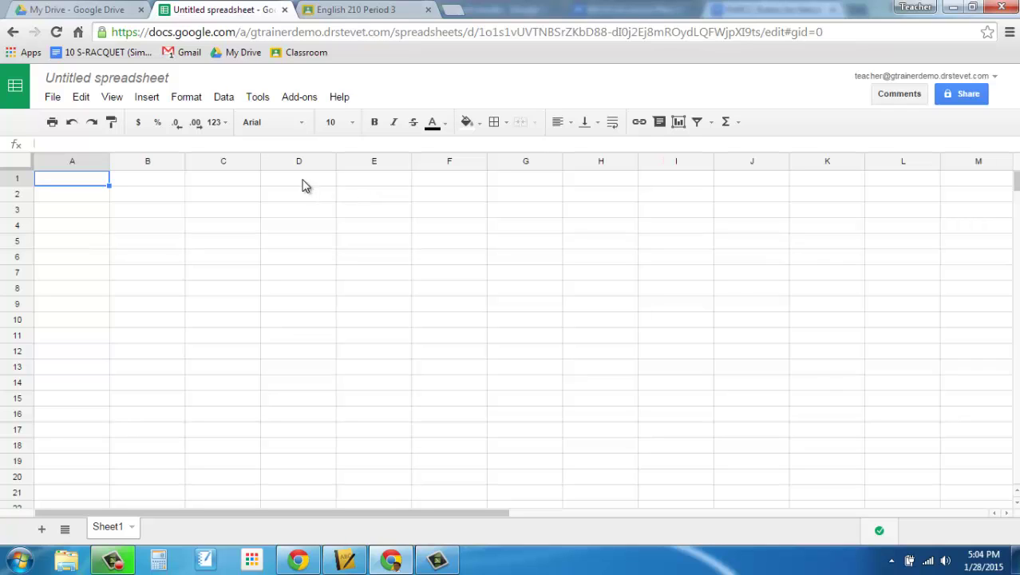
pyautogui.click(129, 83)
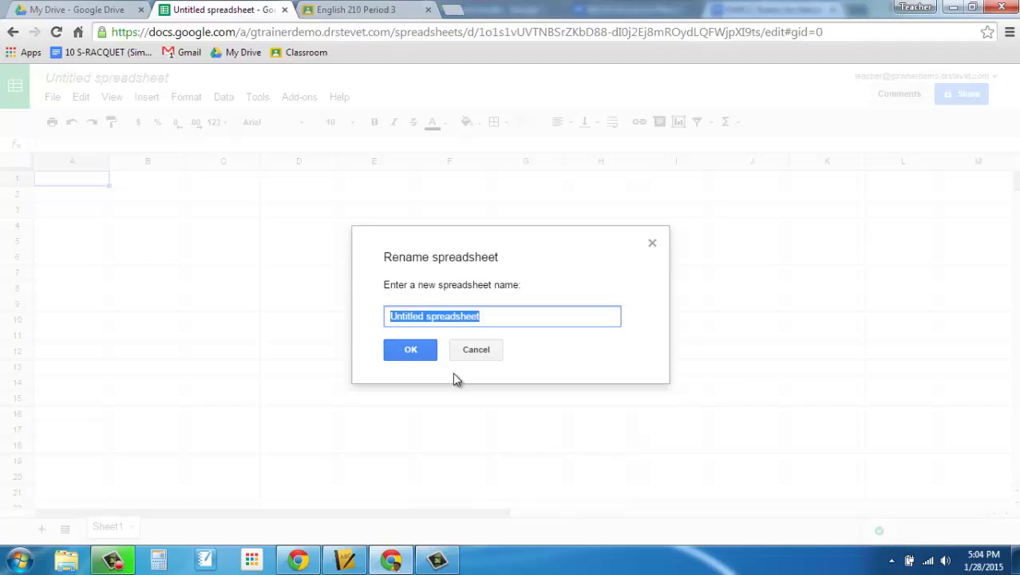
pyautogui.write('PA')
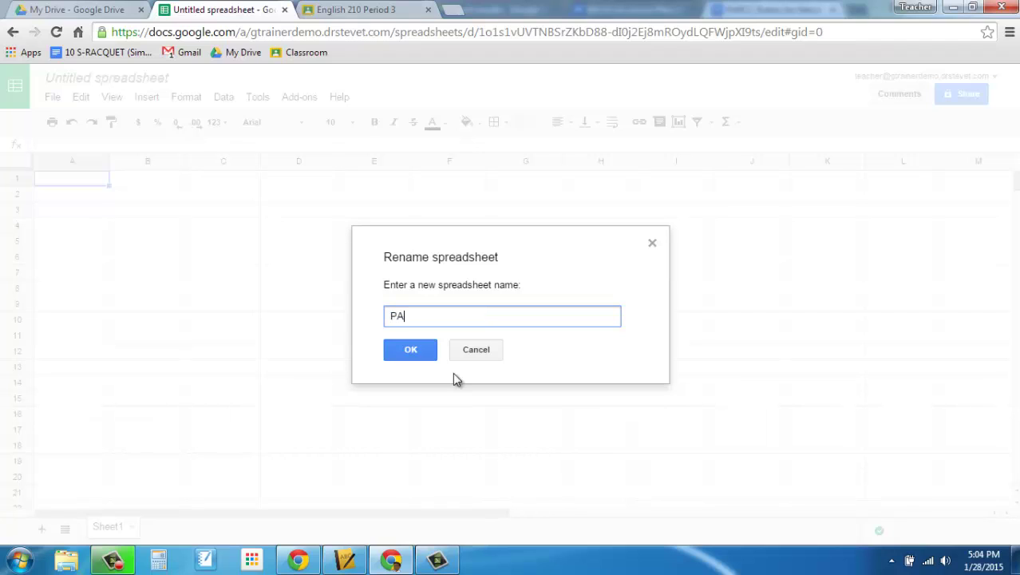
pyautogui.write('RCC Narrative 1 Period 3')
pyautogui.click(410, 351)
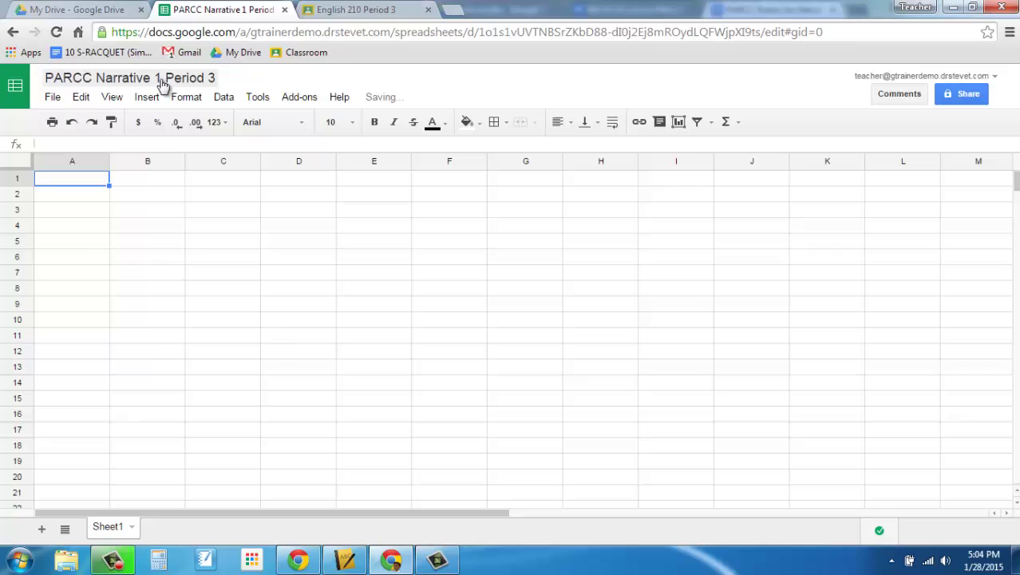
# Launch the Doctopus add-on and choose to ingest a Google Classroom assignment as the roster source.
pyautogui.click(303, 101)
pyautogui.moveTo(343, 120)
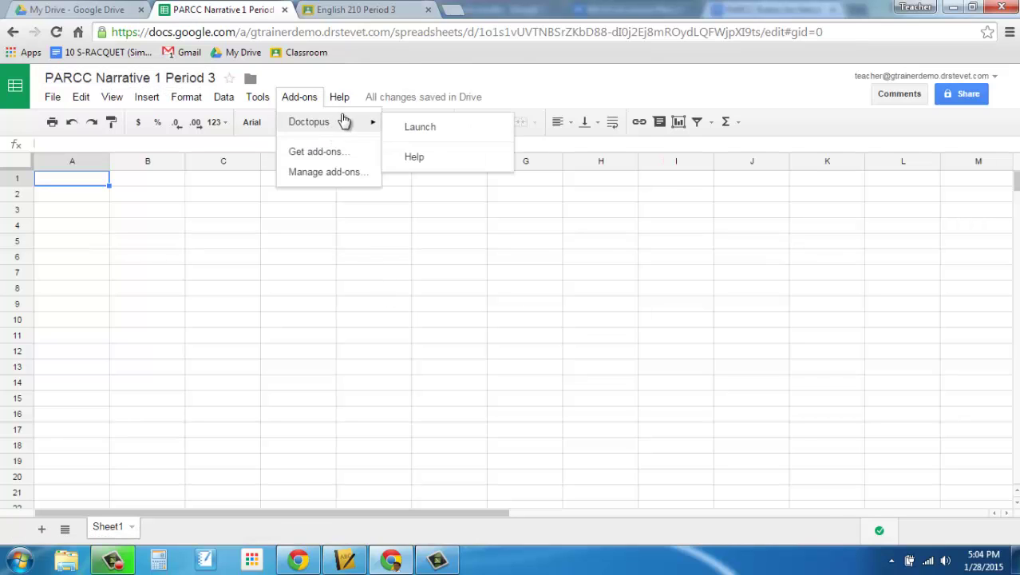
pyautogui.click(420, 127)
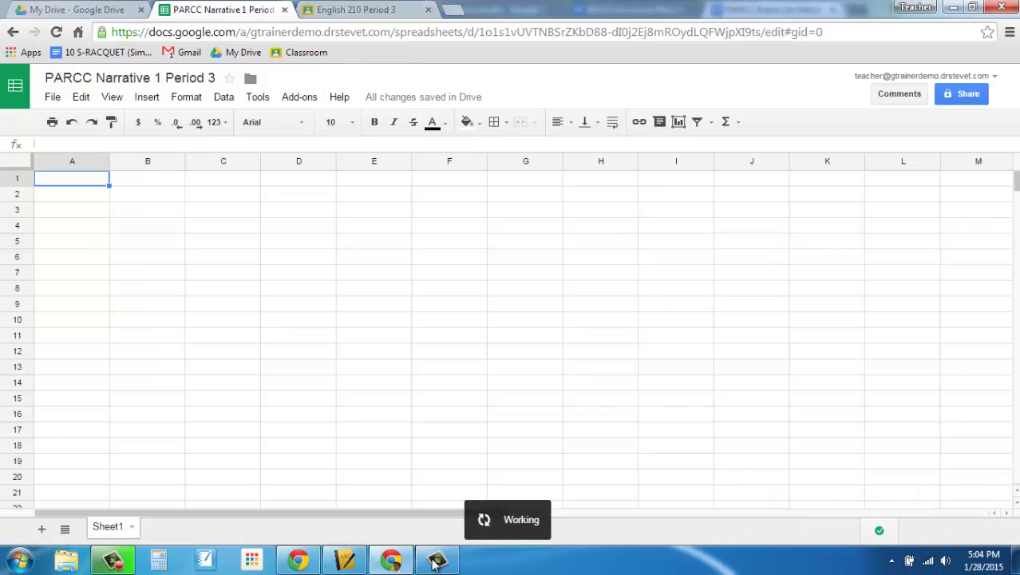
pyautogui.moveTo(295, 563)
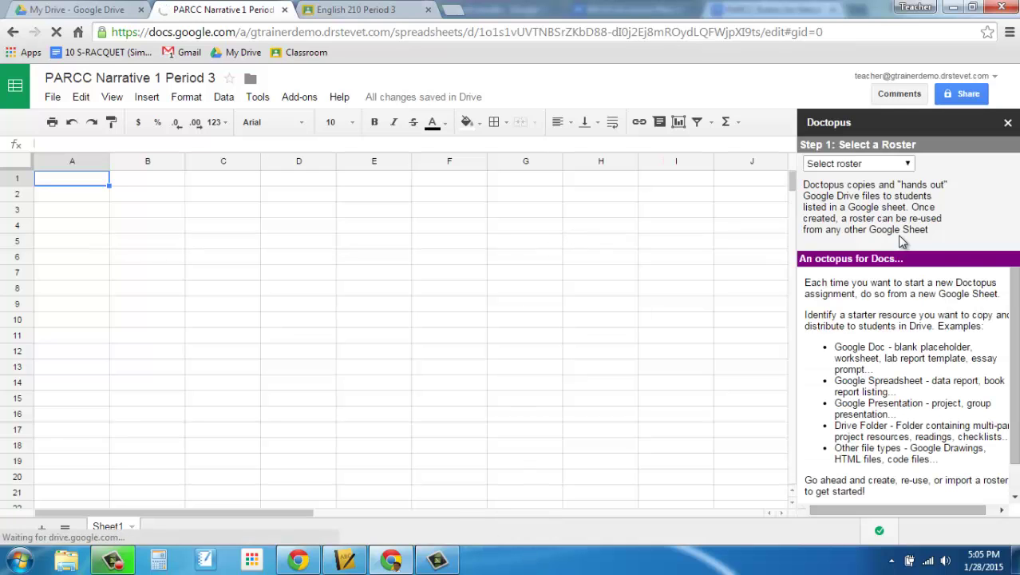
pyautogui.click(902, 164)
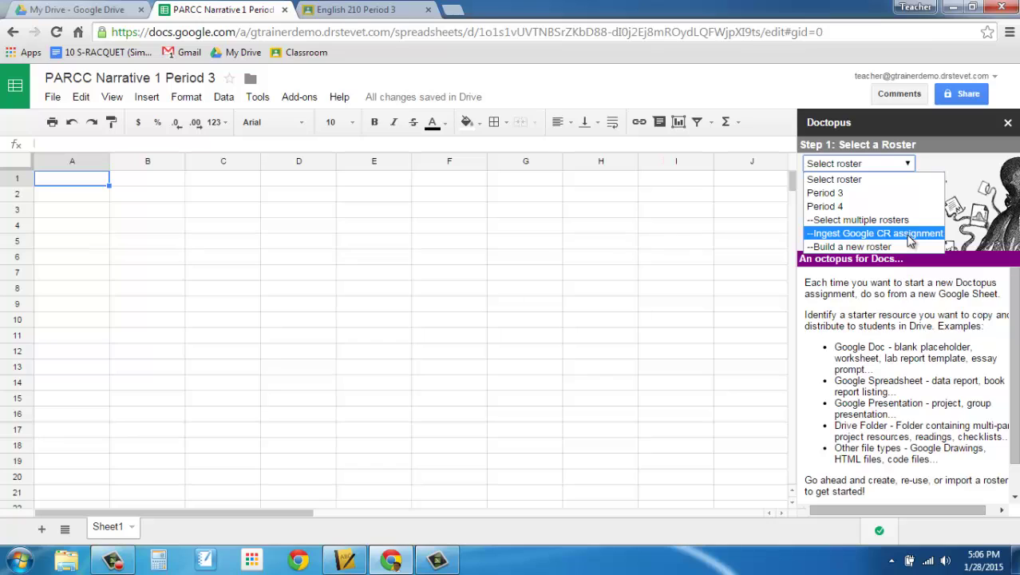
pyautogui.click(853, 234)
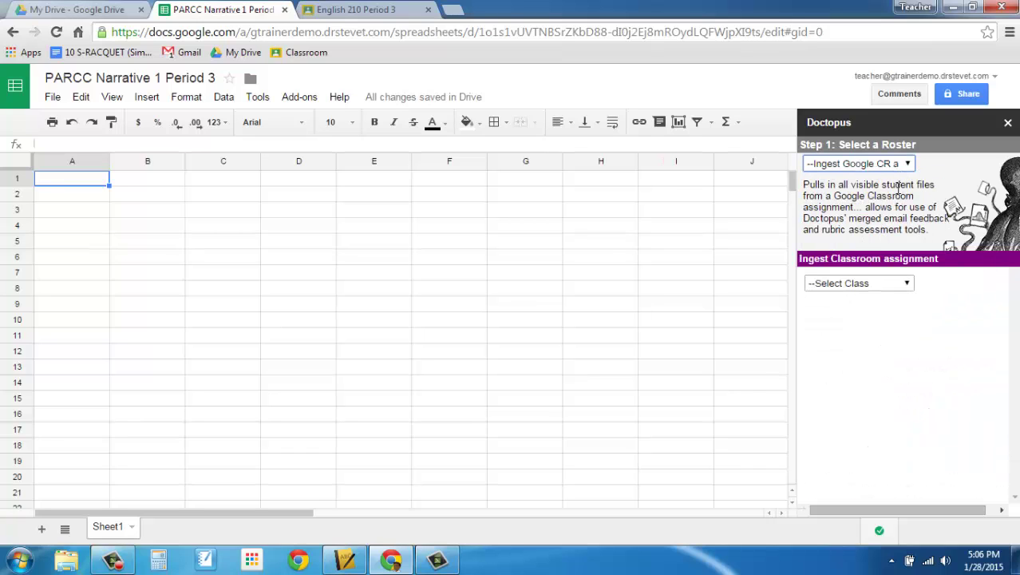
# Ingest the assignment "150126 Essay #1" from the class English 210 Period 3.
pyautogui.click(873, 286)
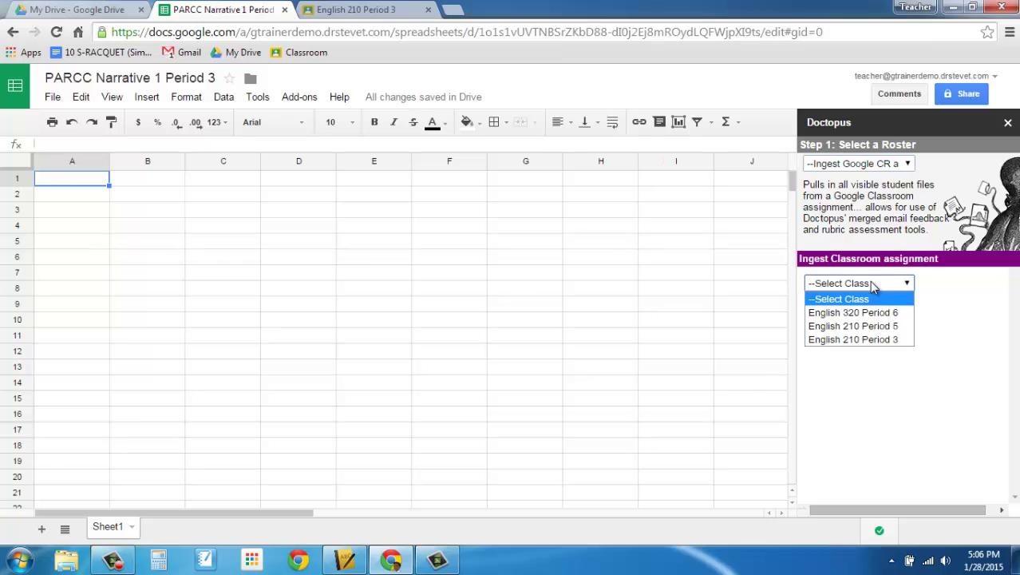
pyautogui.click(898, 342)
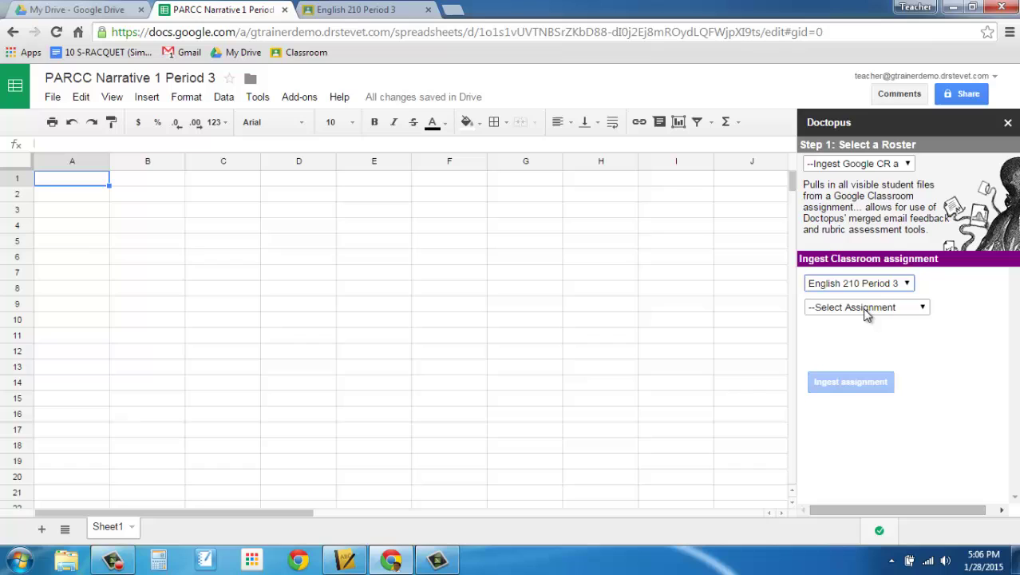
pyautogui.click(866, 311)
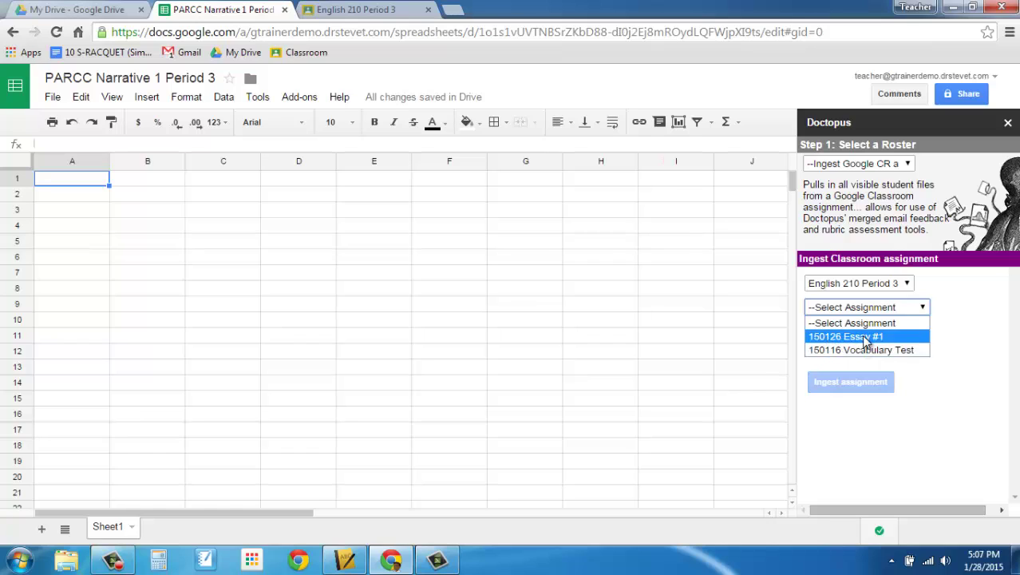
pyautogui.click(865, 338)
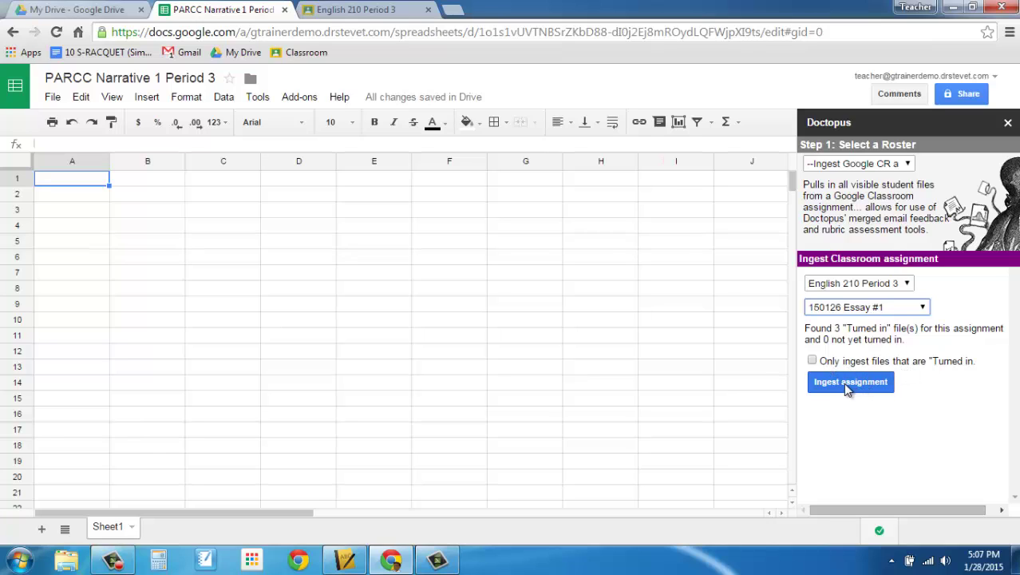
pyautogui.click(846, 384)
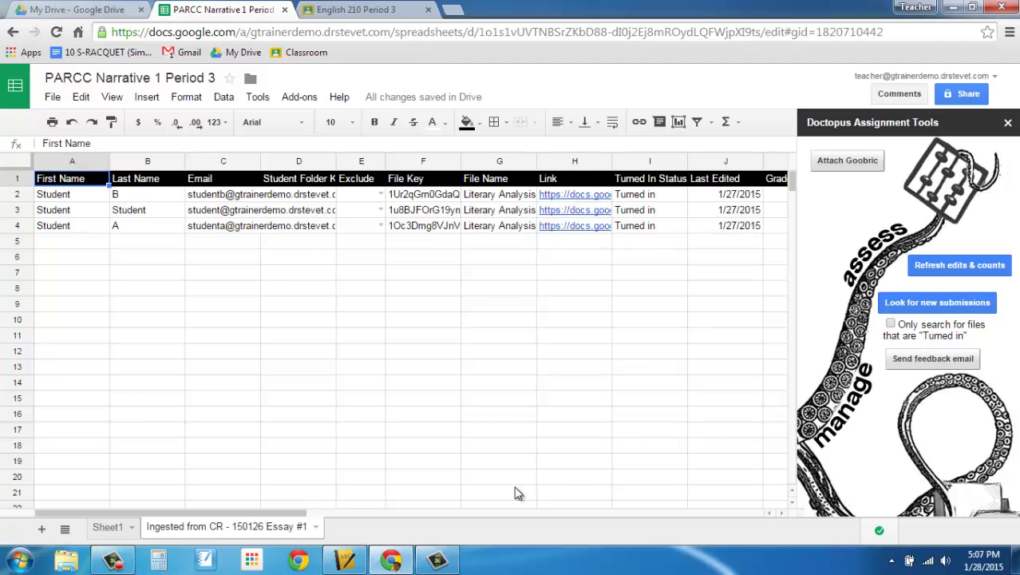
# Examine the ingested sheet's columns and view the essay document linked in the first student's row, closing it when done.
pyautogui.moveTo(286, 512); pyautogui.dragTo(419, 514)
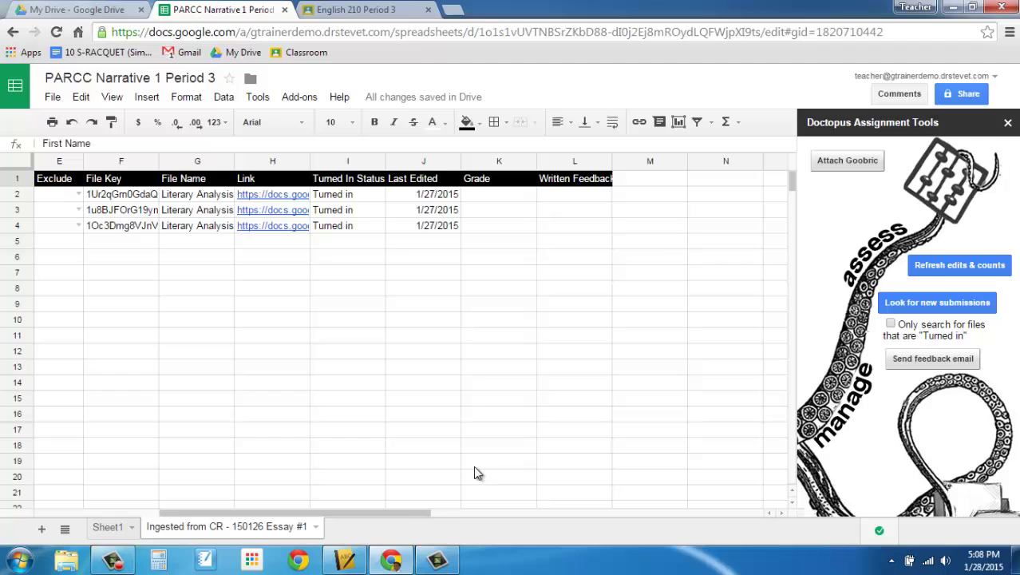
pyautogui.moveTo(417, 515); pyautogui.dragTo(209, 520)
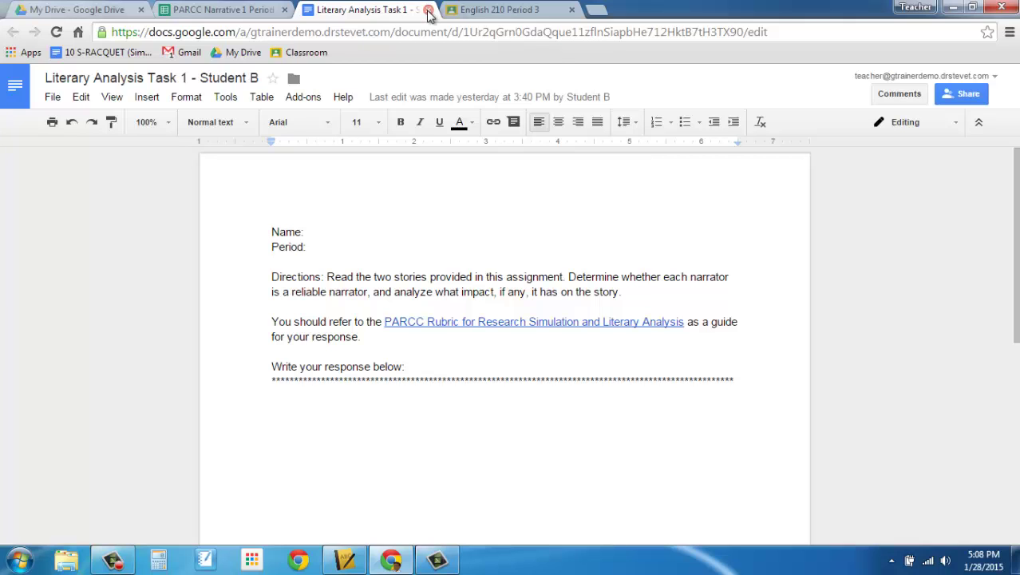
pyautogui.click(428, 10)
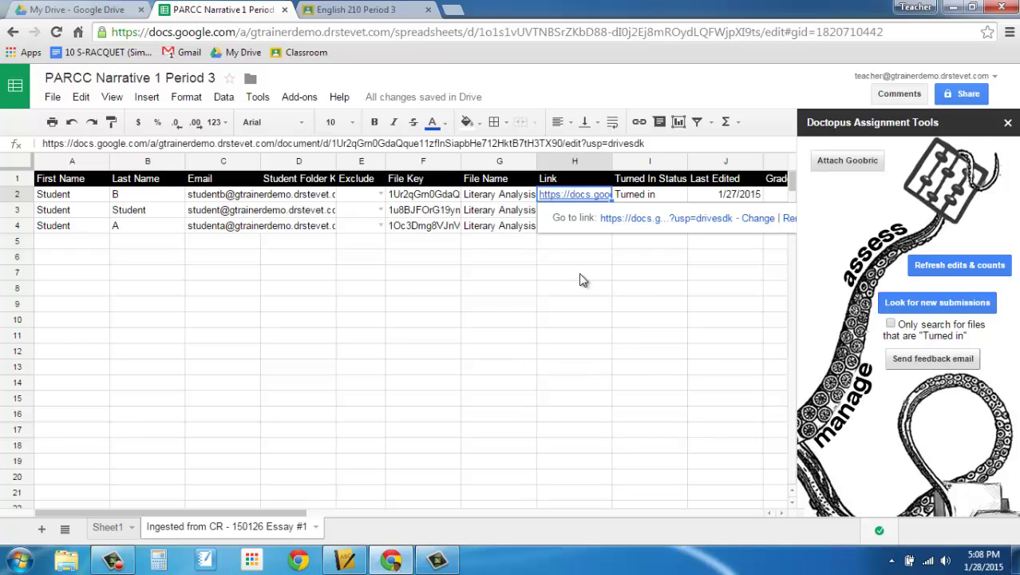
# Start attaching Goobric to the assignment and install the Goobric Web App Launcher extension, closing its web store page.
pyautogui.click(838, 164)
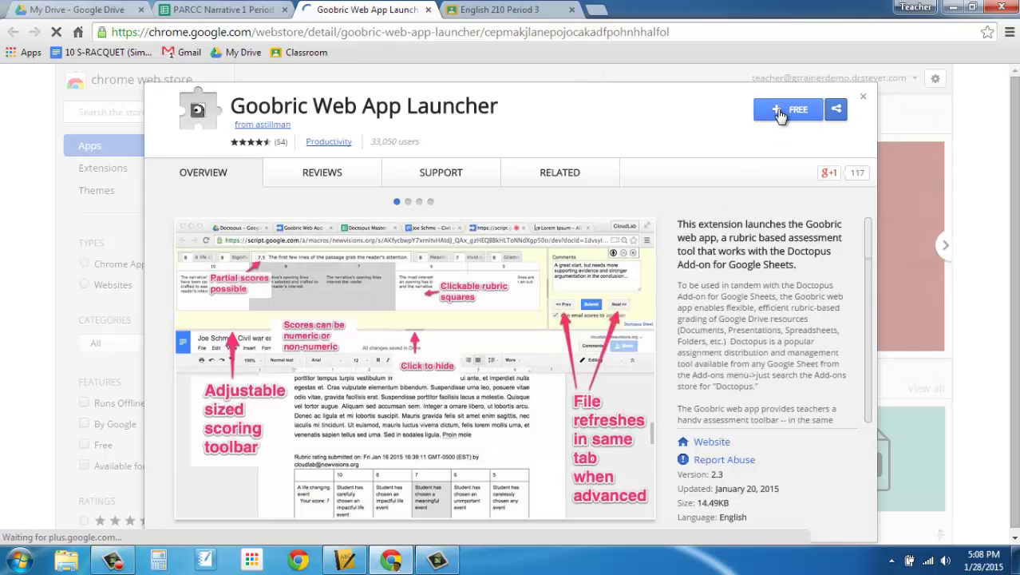
pyautogui.click(780, 112)
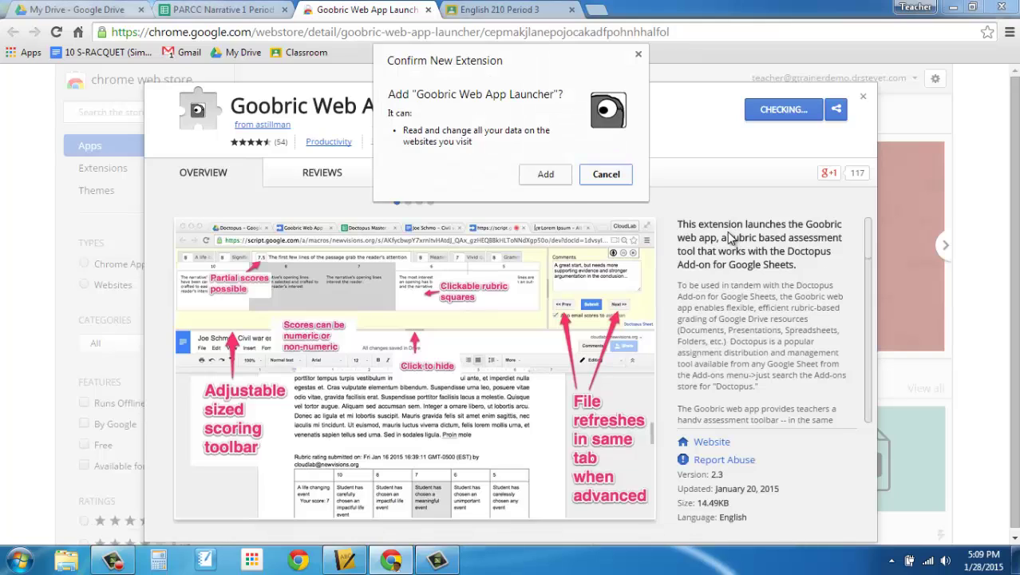
pyautogui.click(547, 174)
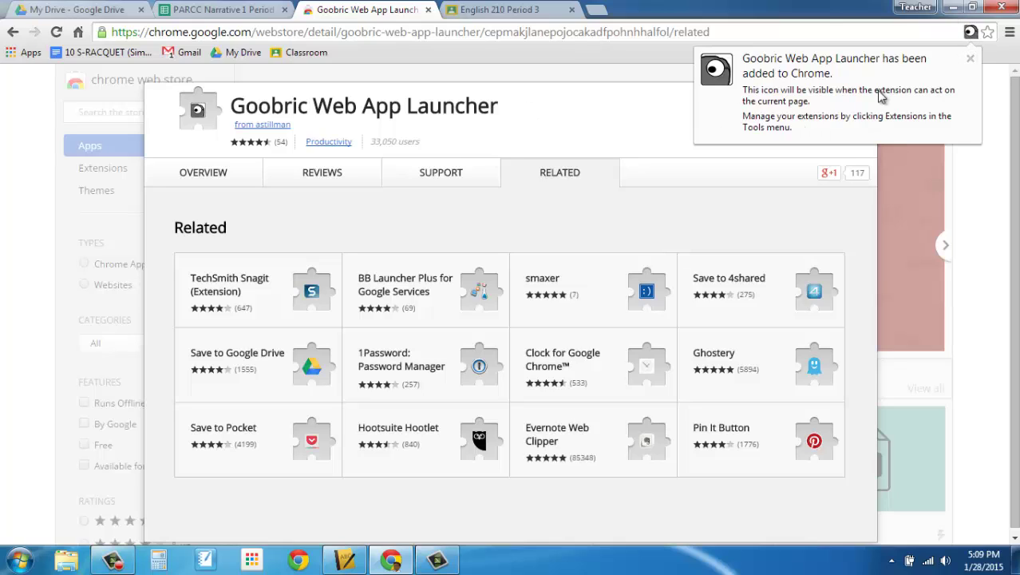
pyautogui.click(969, 62)
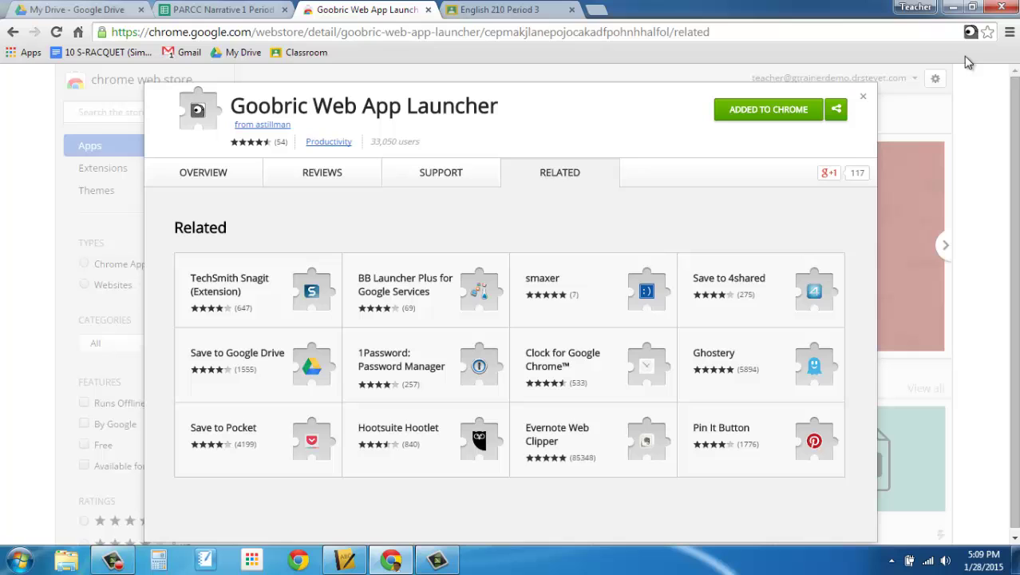
pyautogui.click(864, 97)
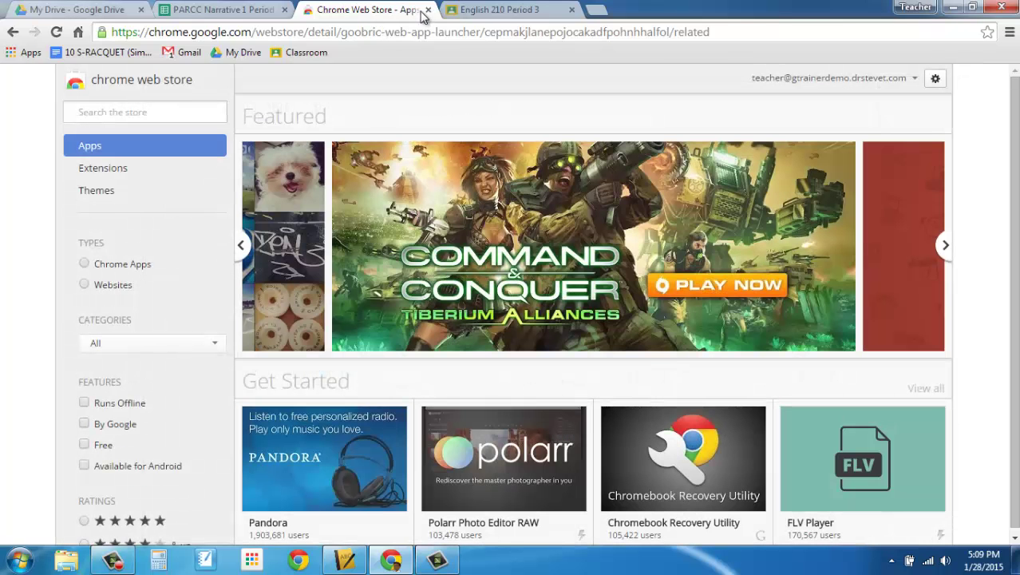
pyautogui.click(428, 11)
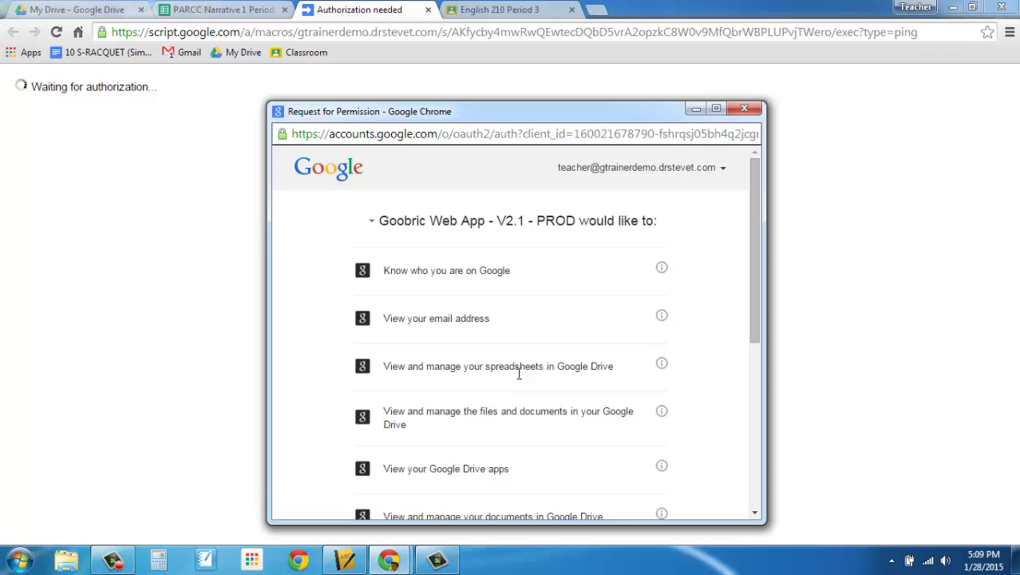
# Authorize the Goobric web app by accepting all its requested permissions, and return to the assignment spreadsheet.
pyautogui.scroll(-1, 489, 366)
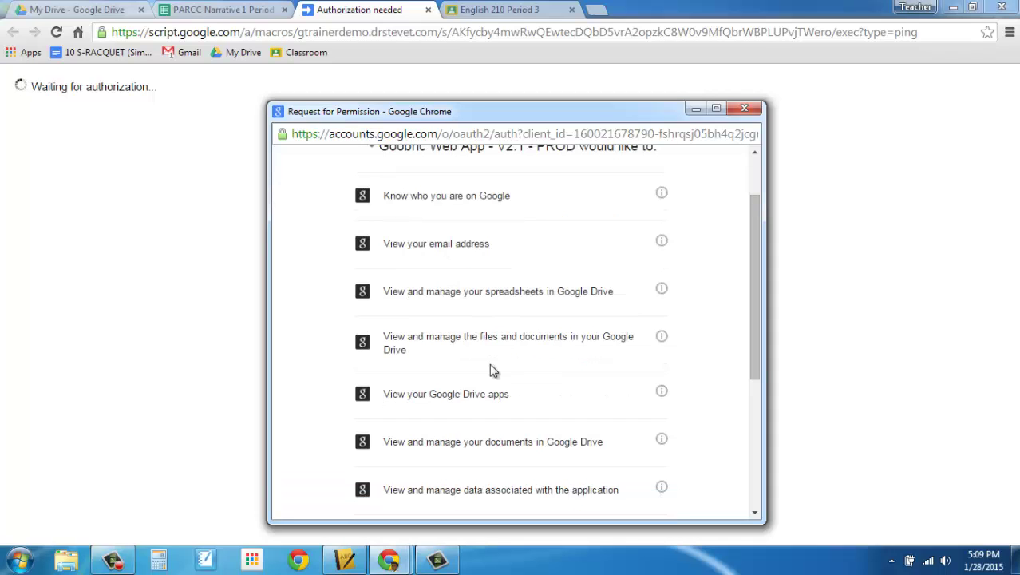
pyautogui.scroll(-1, 479, 420)
pyautogui.scroll(-3, 482, 421)
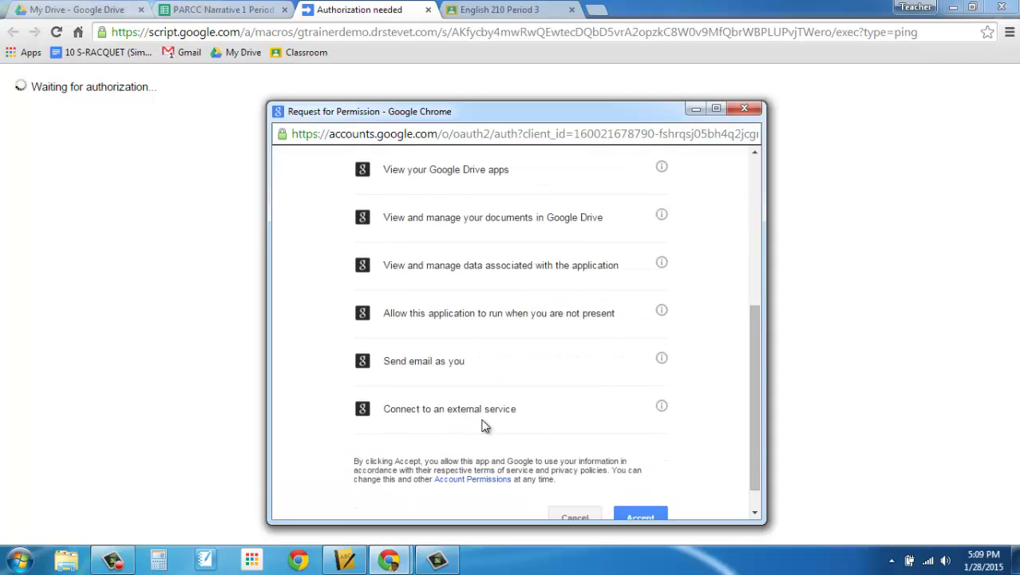
pyautogui.click(645, 490)
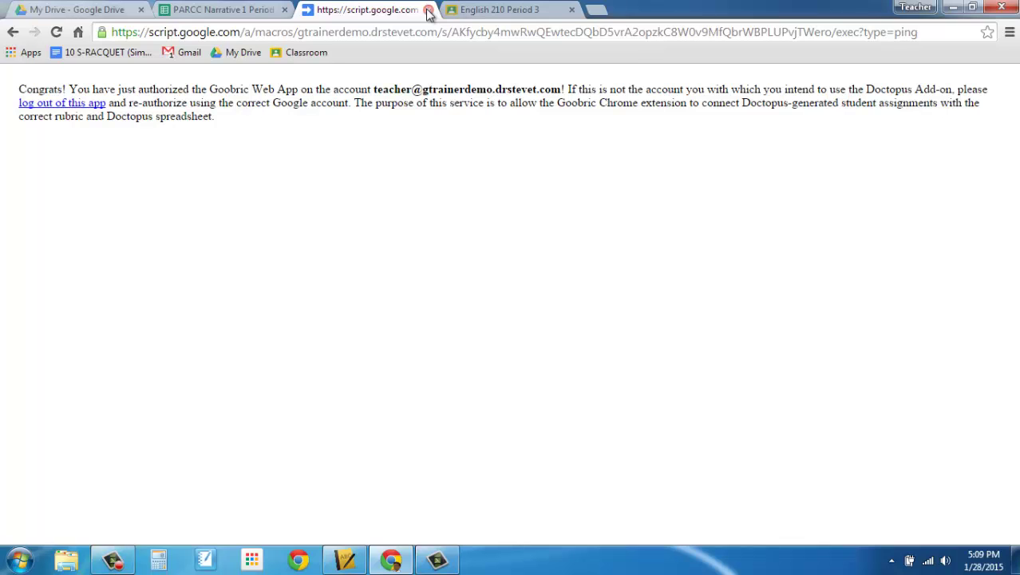
pyautogui.click(428, 10)
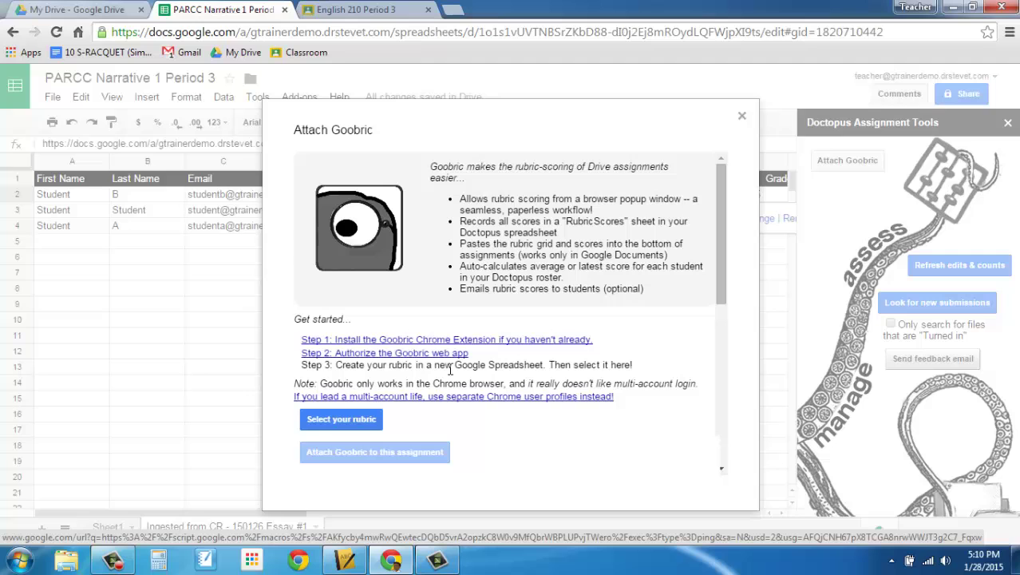
# Open the PARCC Narrative Rubric spreadsheet from My Drive and look over its criteria rows.
pyautogui.click(20, 8)
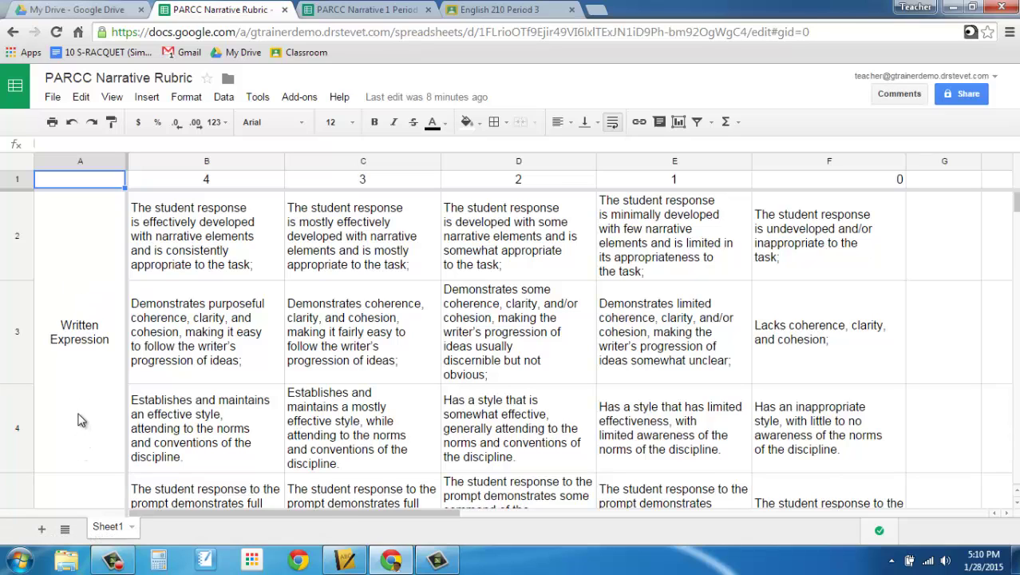
pyautogui.scroll(-1, 80, 411)
pyautogui.scroll(-1, 80, 411)
pyautogui.scroll(2, 80, 411)
# Unmerge the Written Expression cell spanning rows 2 to 4 and copy its label into A3 and A4.
pyautogui.click(68, 324)
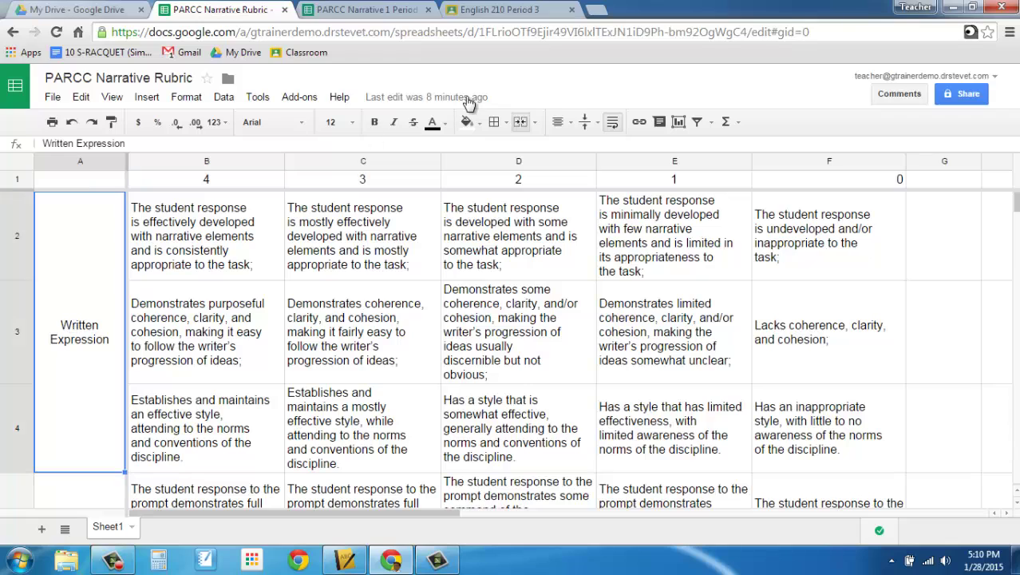
pyautogui.click(520, 121)
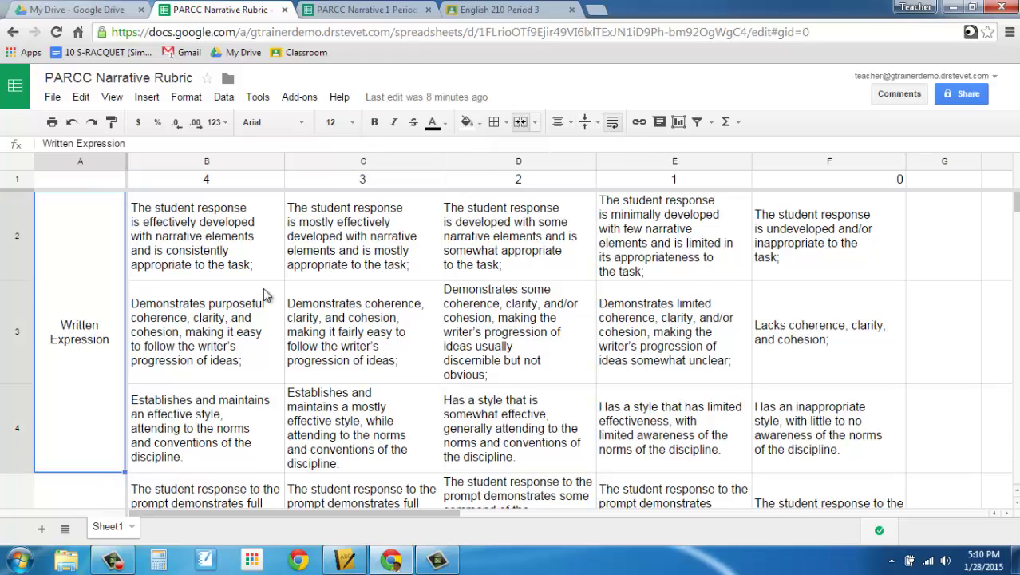
pyautogui.click(83, 236)
pyautogui.click(79, 332)
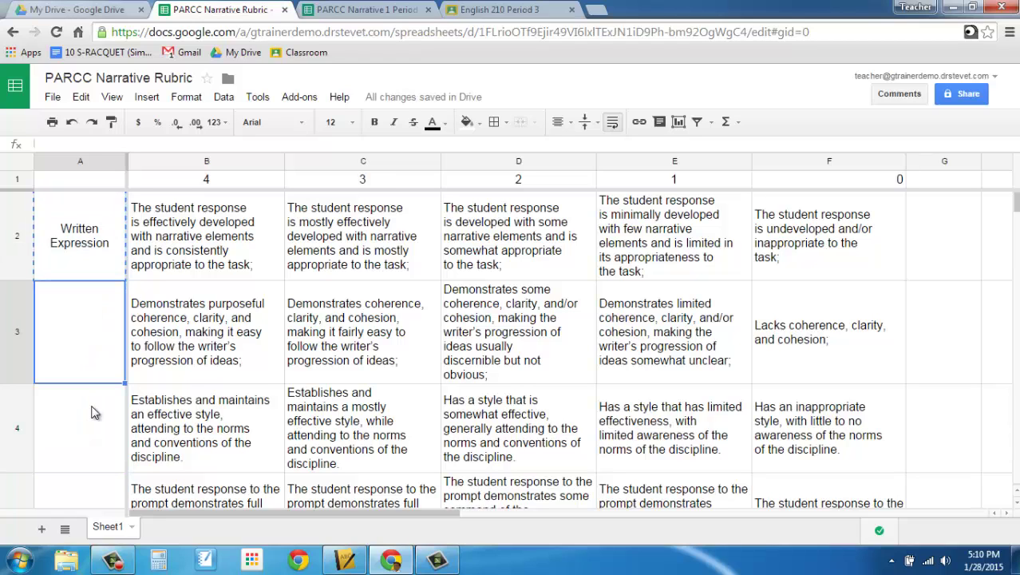
pyautogui.write('Written Expression')
pyautogui.click(95, 426)
pyautogui.write('Written Expression')
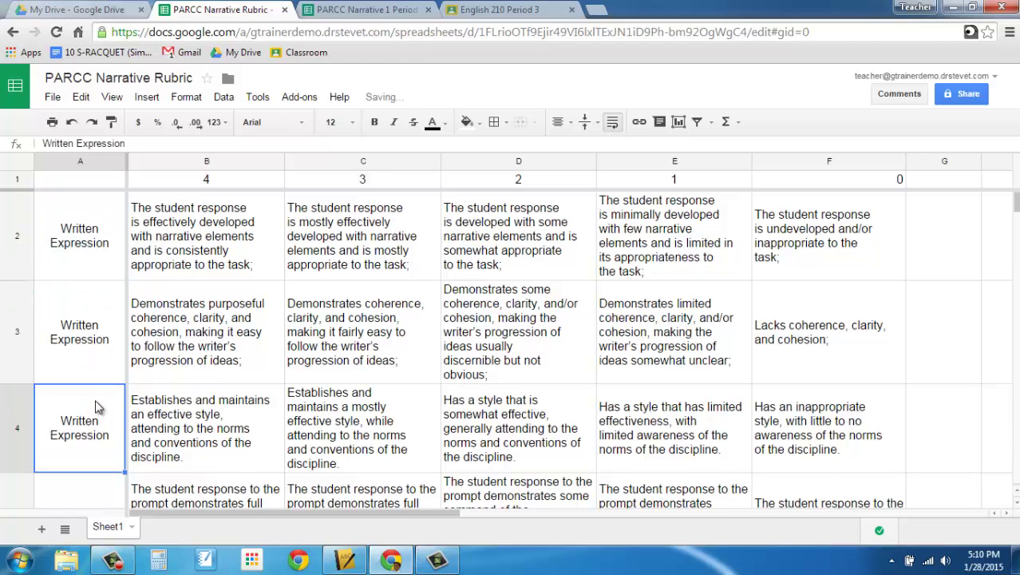
pyautogui.scroll(-1, 96, 408)
pyautogui.click(83, 441)
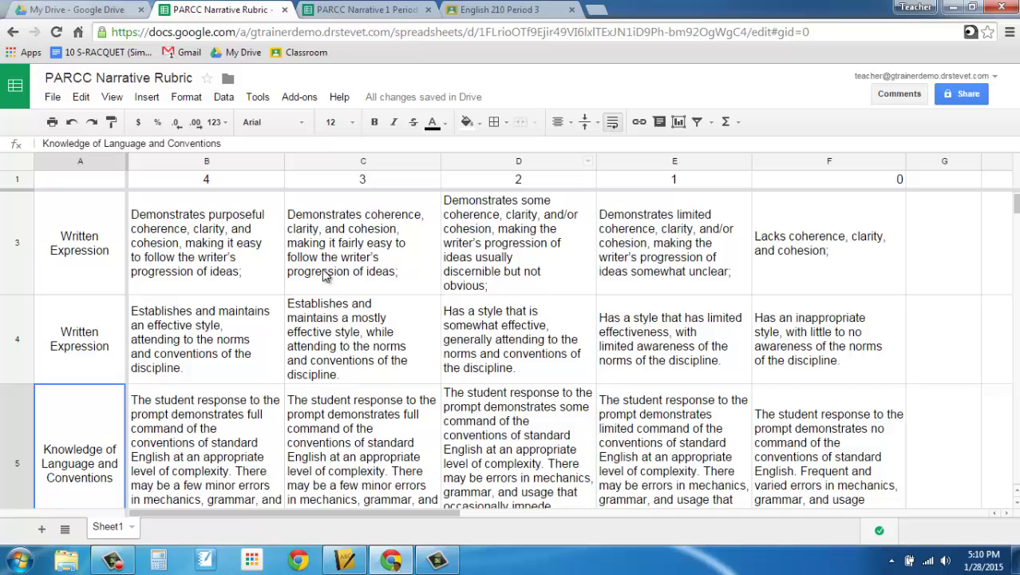
# Look over the rubric's criteria rows and compare the repeated Written Expression labels in column A.
pyautogui.scroll(-1, 109, 413)
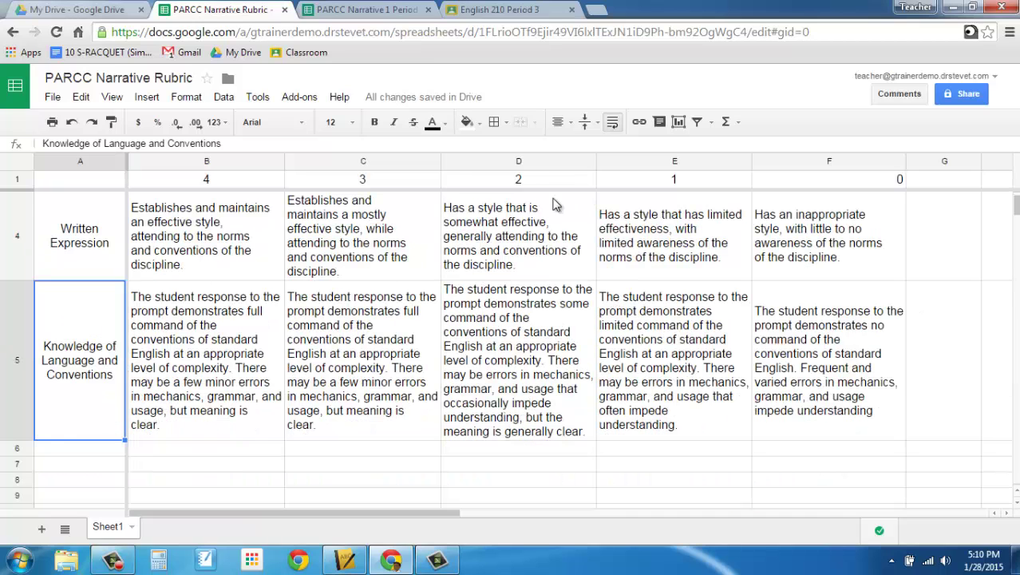
pyautogui.scroll(2, 67, 320)
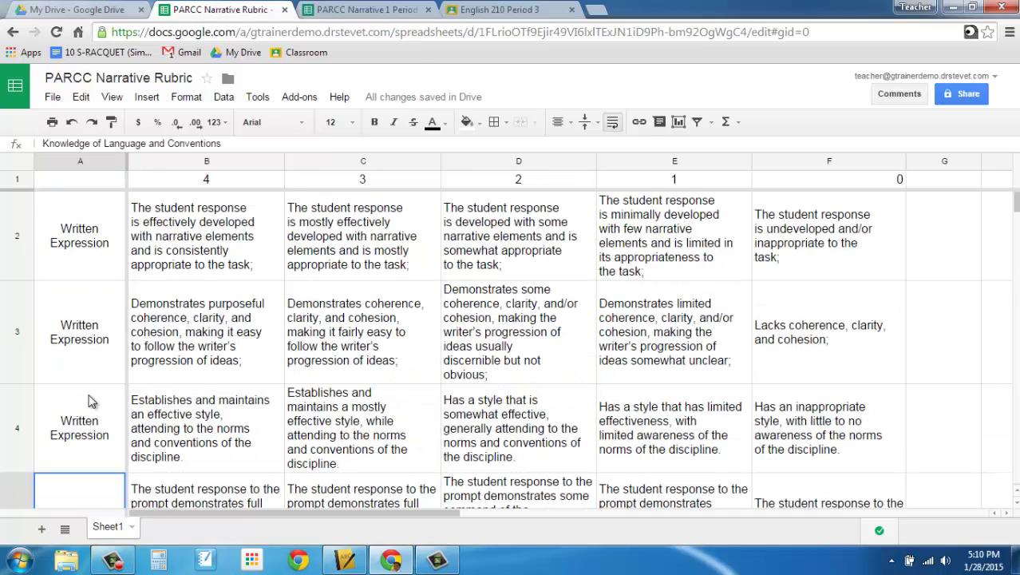
pyautogui.click(71, 241)
pyautogui.click(74, 336)
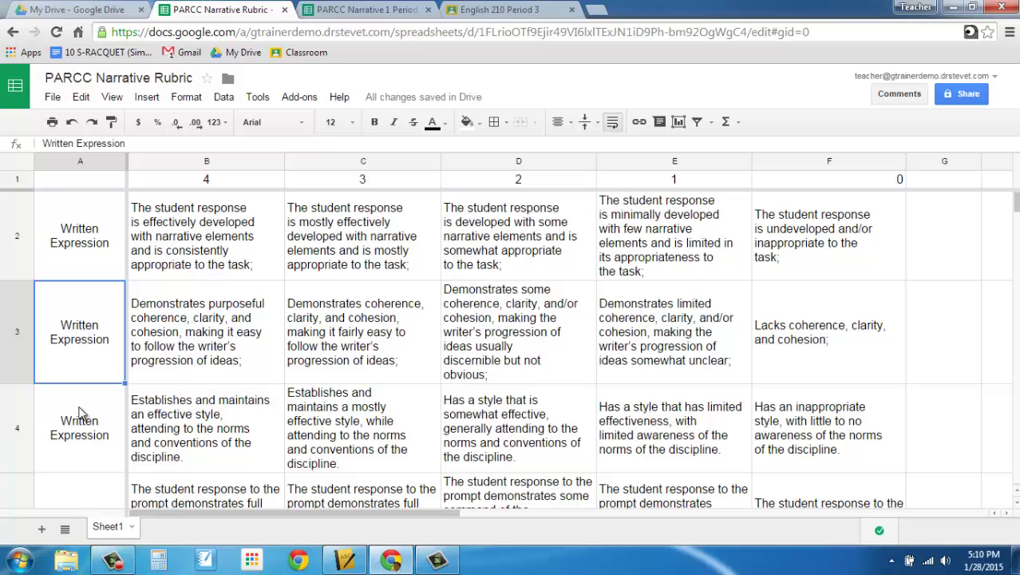
pyautogui.click(80, 413)
pyautogui.scroll(-1, 86, 447)
pyautogui.click(80, 411)
pyautogui.click(73, 301)
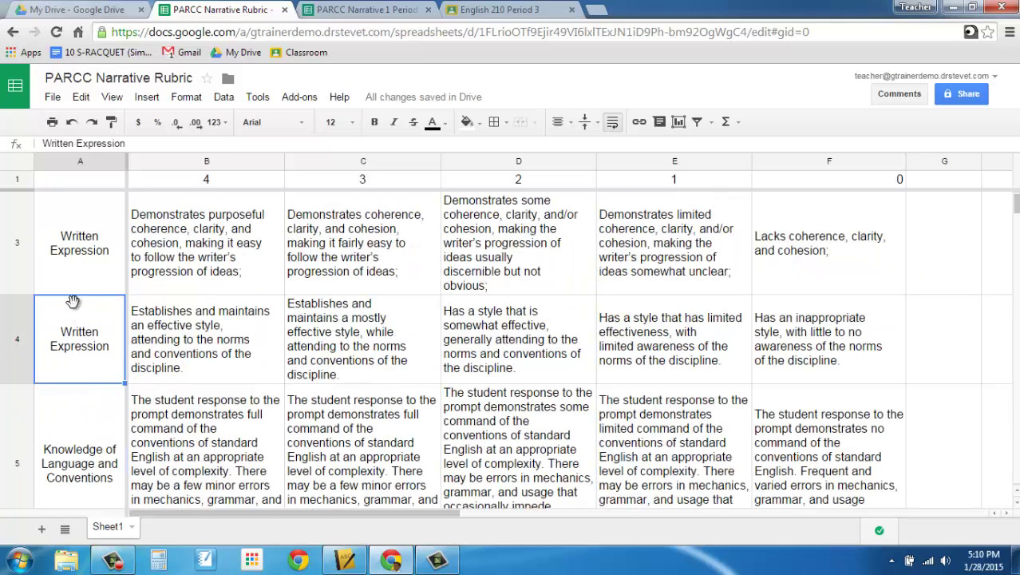
pyautogui.click(77, 244)
pyautogui.scroll(1, 77, 249)
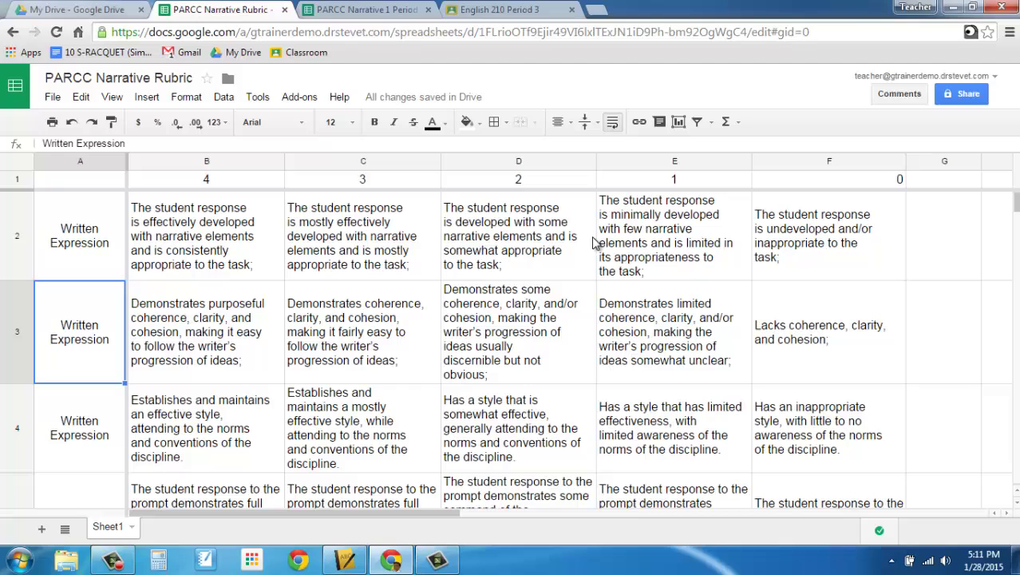
# Extend the label in A4 to "Written Expression: Style" and the one in A3 to "Written Expression: Organization".
pyautogui.doubleClick(80, 254)
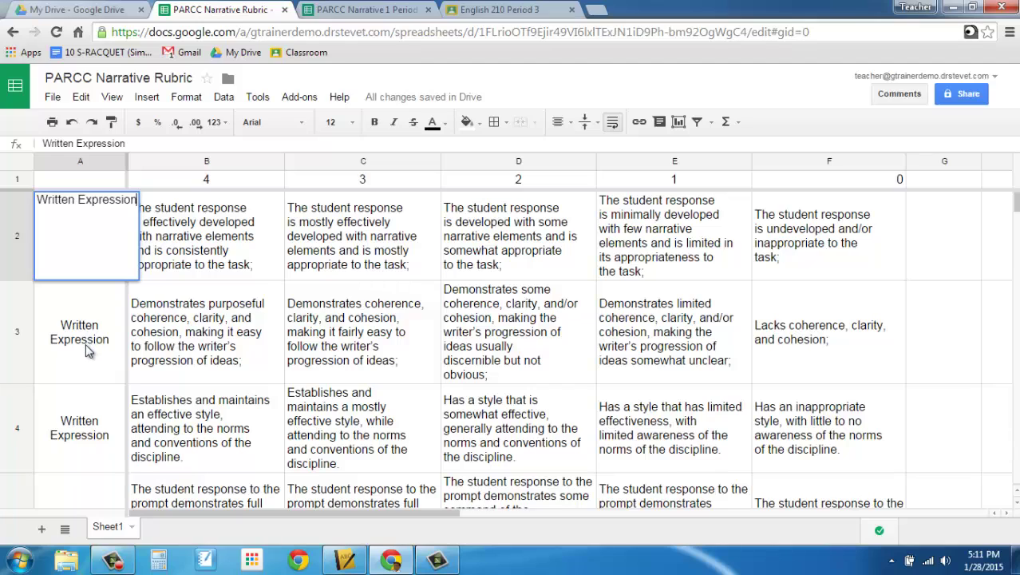
pyautogui.doubleClick(113, 430)
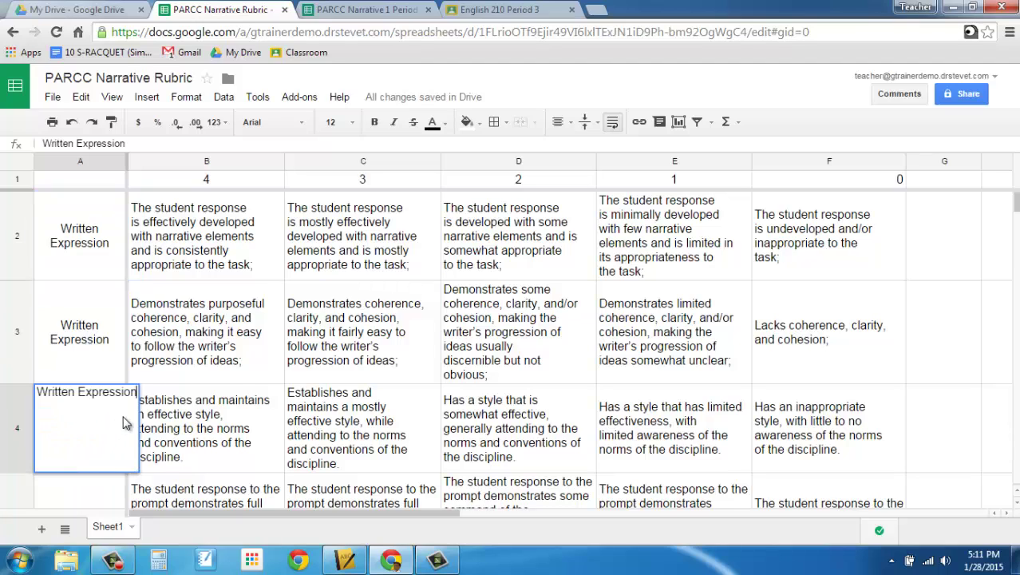
pyautogui.write(': Style')
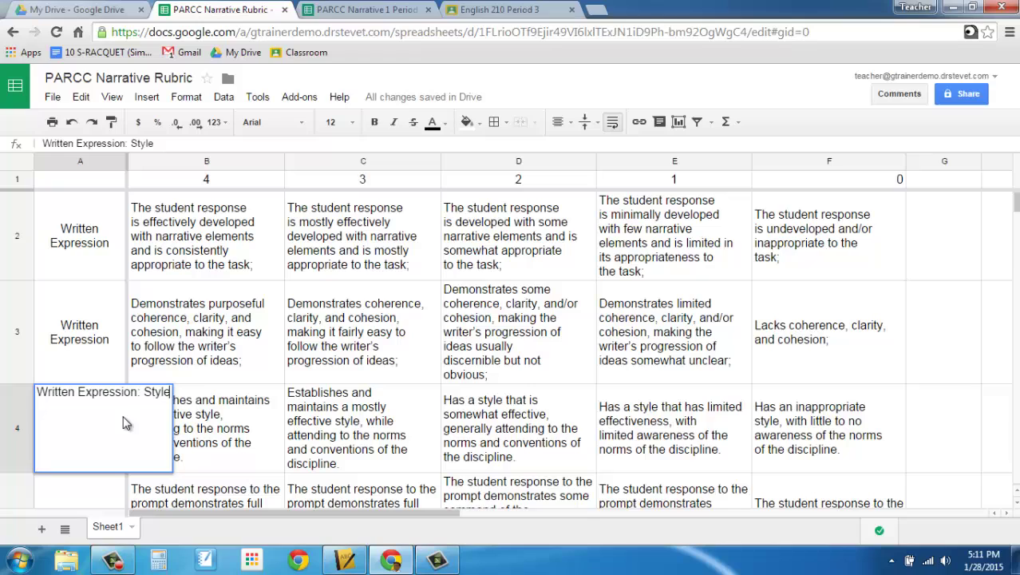
pyautogui.click(88, 337)
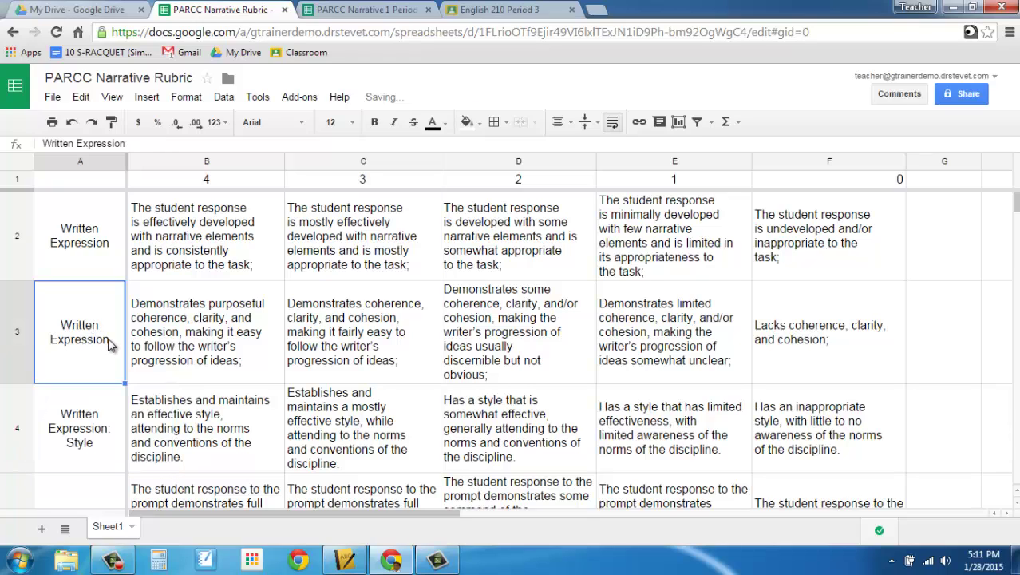
pyautogui.doubleClick(111, 342)
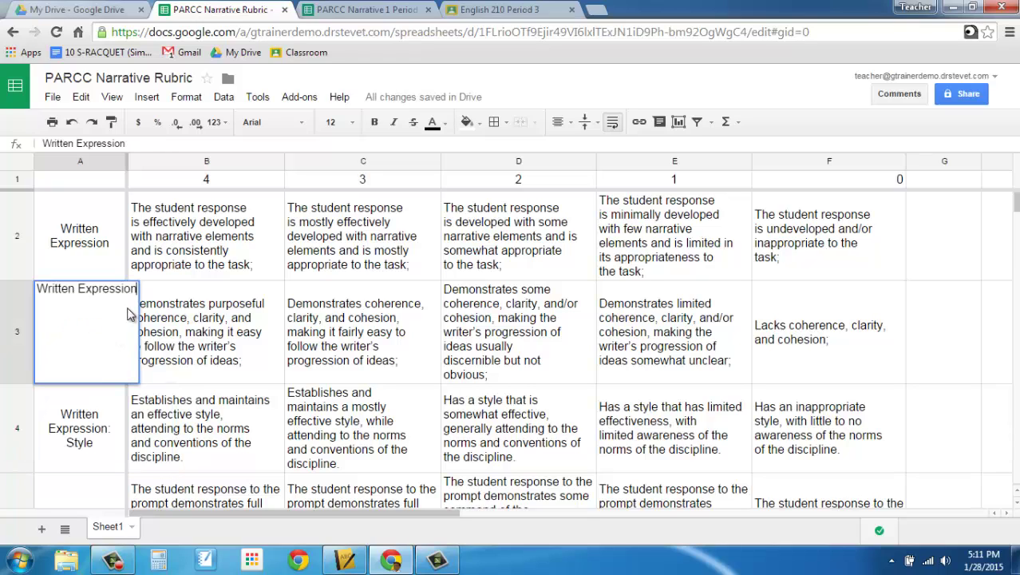
pyautogui.write(': Organization')
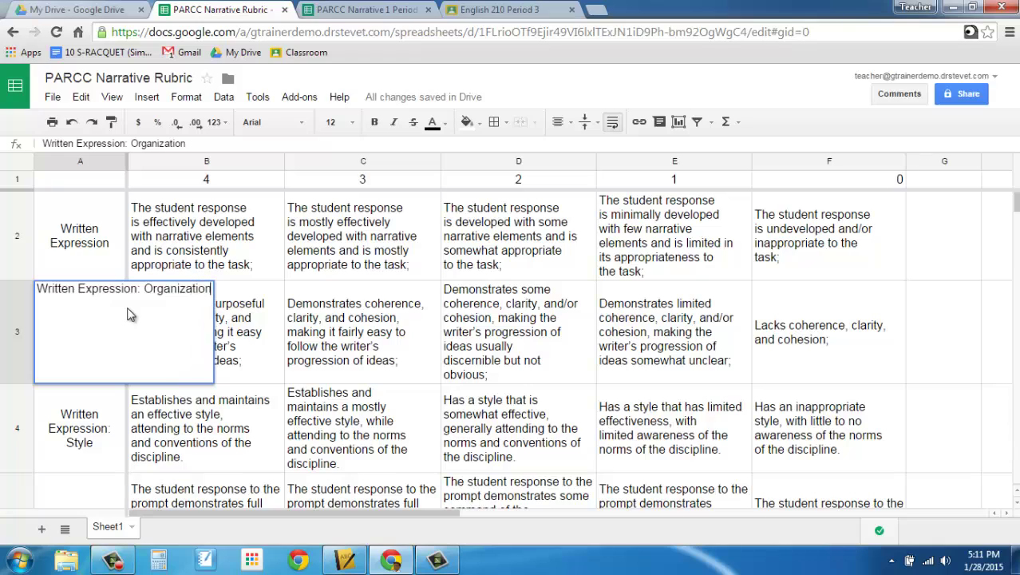
# Change the label in A2 to "Written Expression: Task".
pyautogui.doubleClick(99, 231)
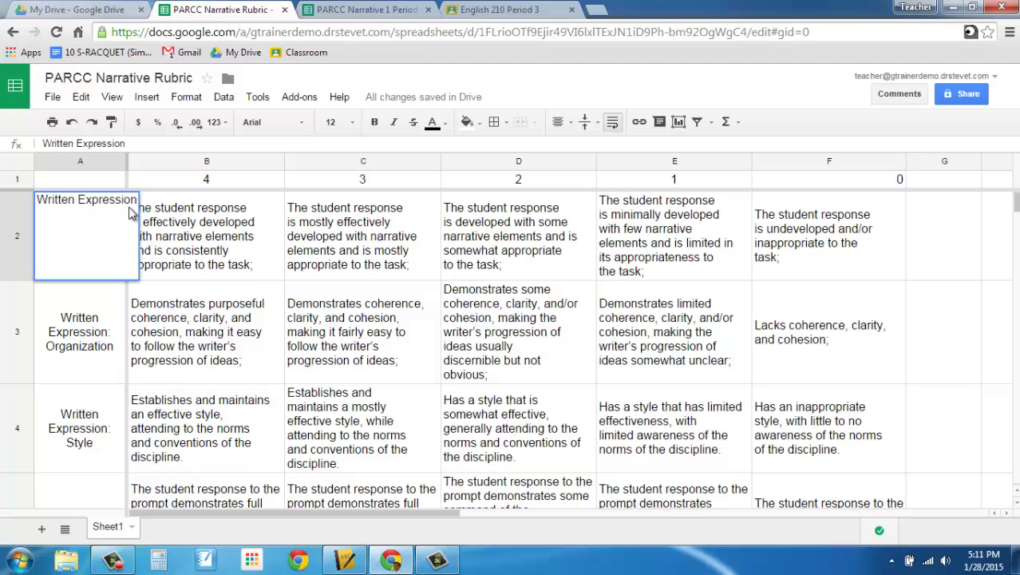
pyautogui.write(': T')
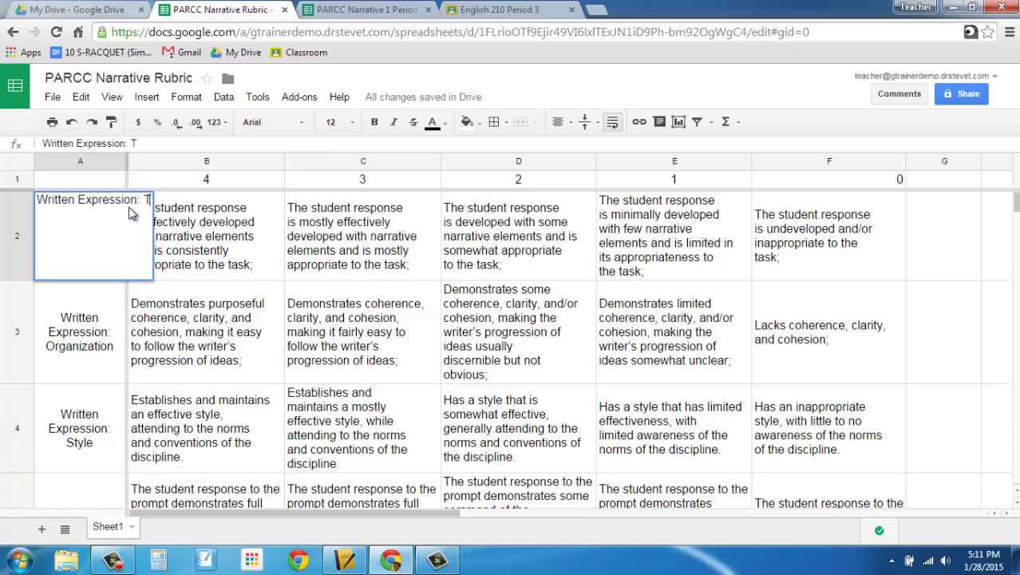
pyautogui.write('ask')
pyautogui.press('Return')
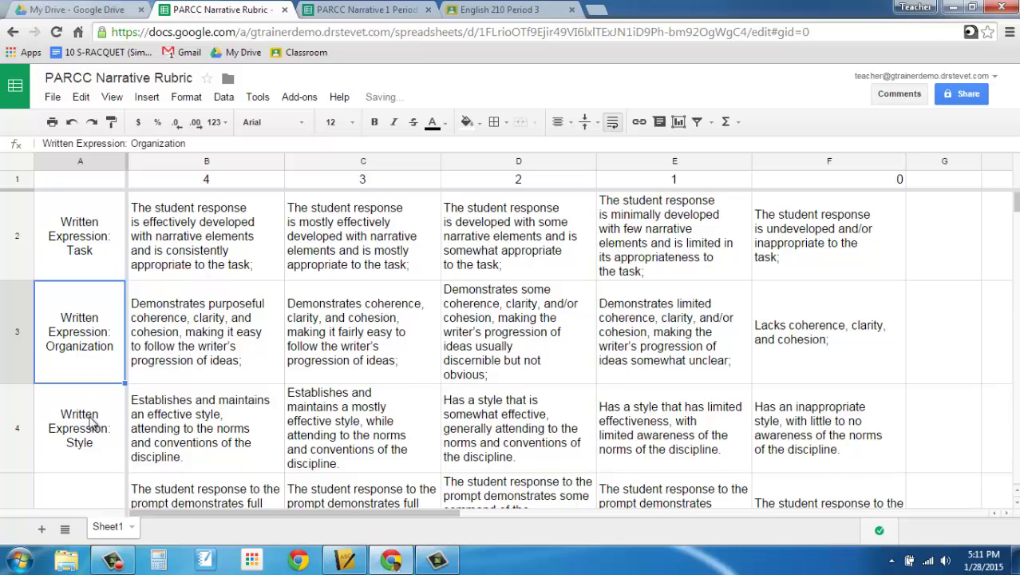
# Review the rubric layout, from the category labels in column A to the score-level descriptors across row 2.
pyautogui.scroll(-1, 92, 423)
pyautogui.click(86, 448)
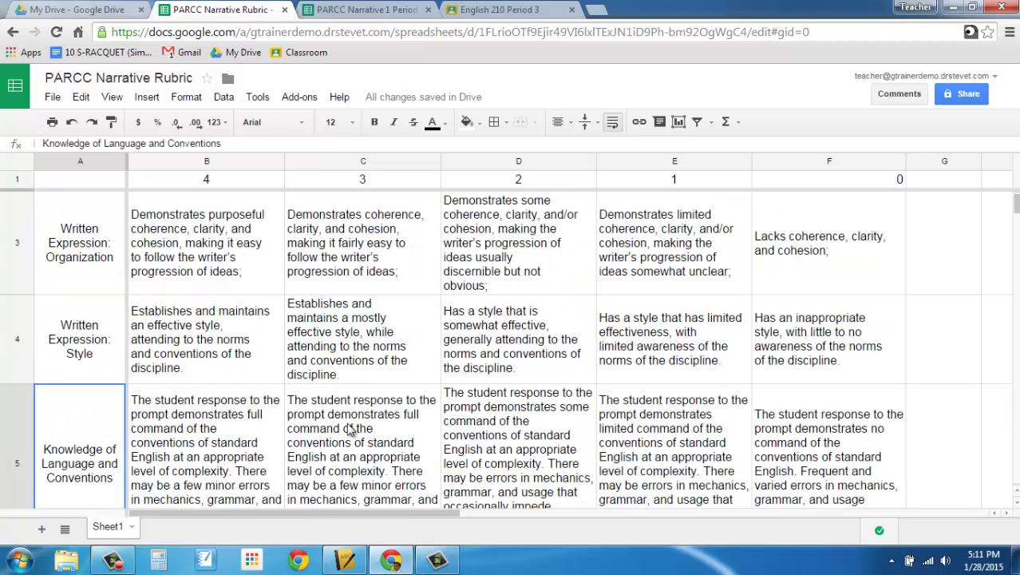
pyautogui.scroll(1, 349, 431)
pyautogui.click(223, 254)
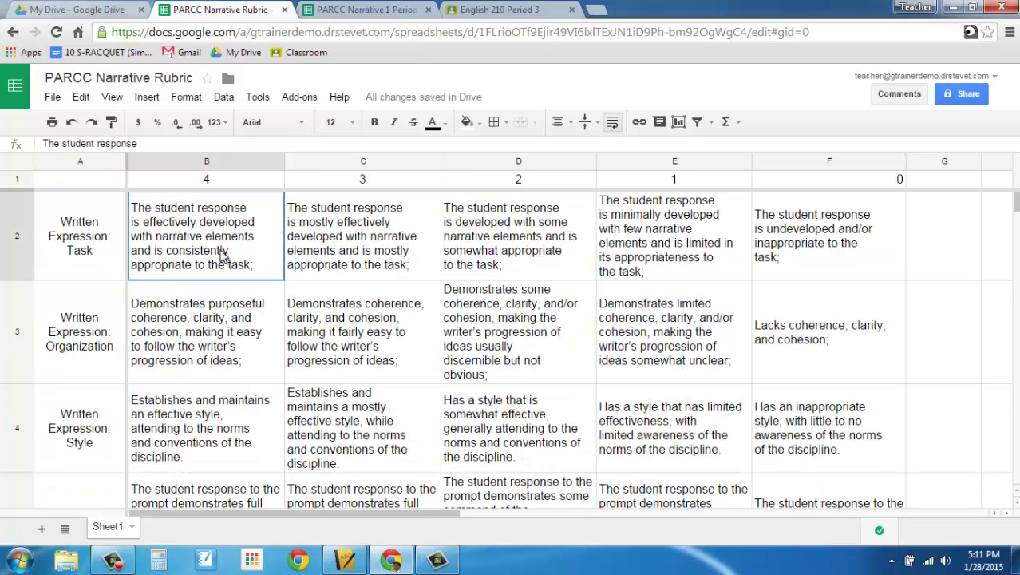
pyautogui.click(321, 249)
pyautogui.click(110, 234)
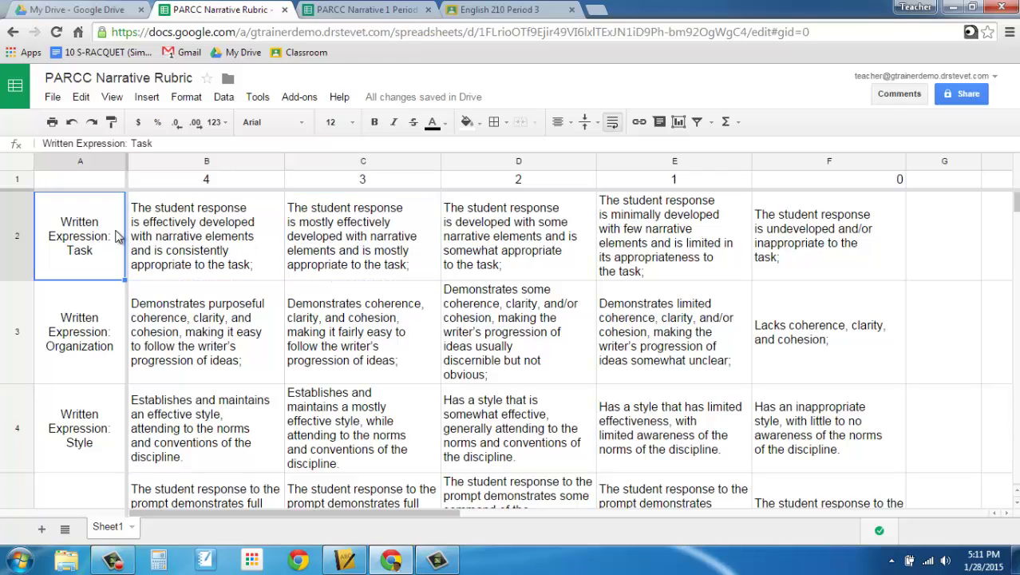
pyautogui.click(190, 244)
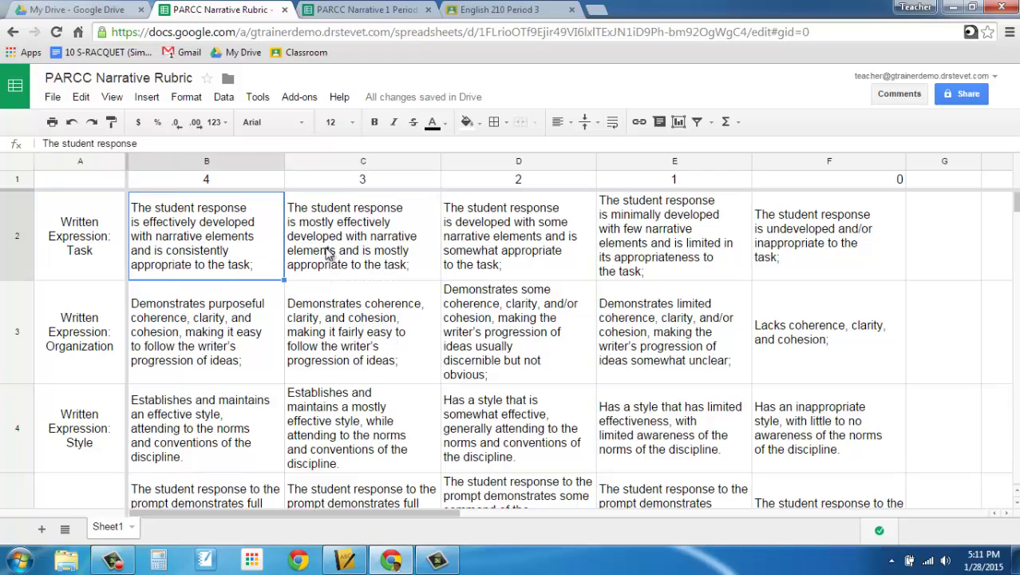
pyautogui.click(391, 249)
pyautogui.click(535, 251)
pyautogui.click(648, 240)
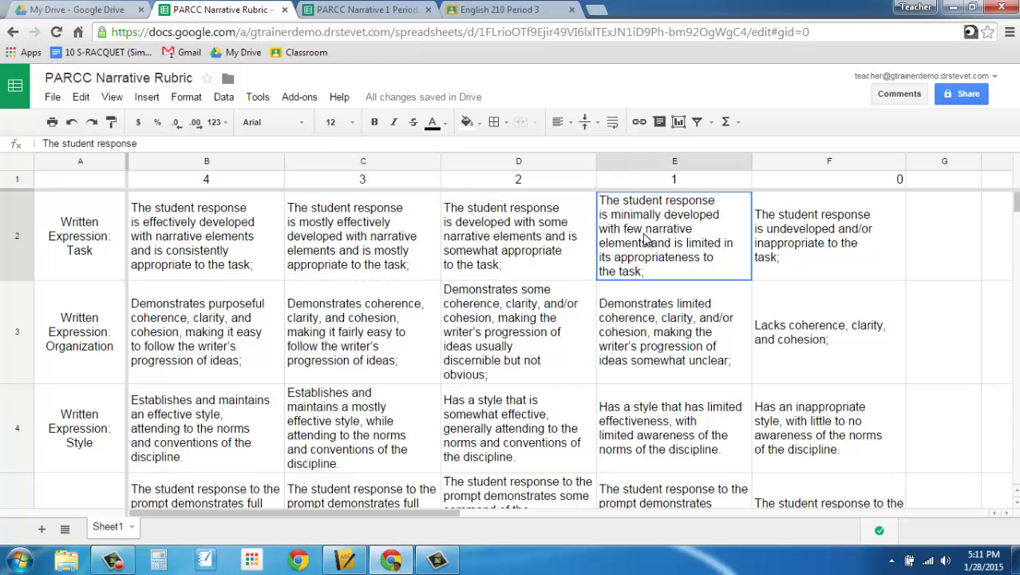
pyautogui.click(786, 238)
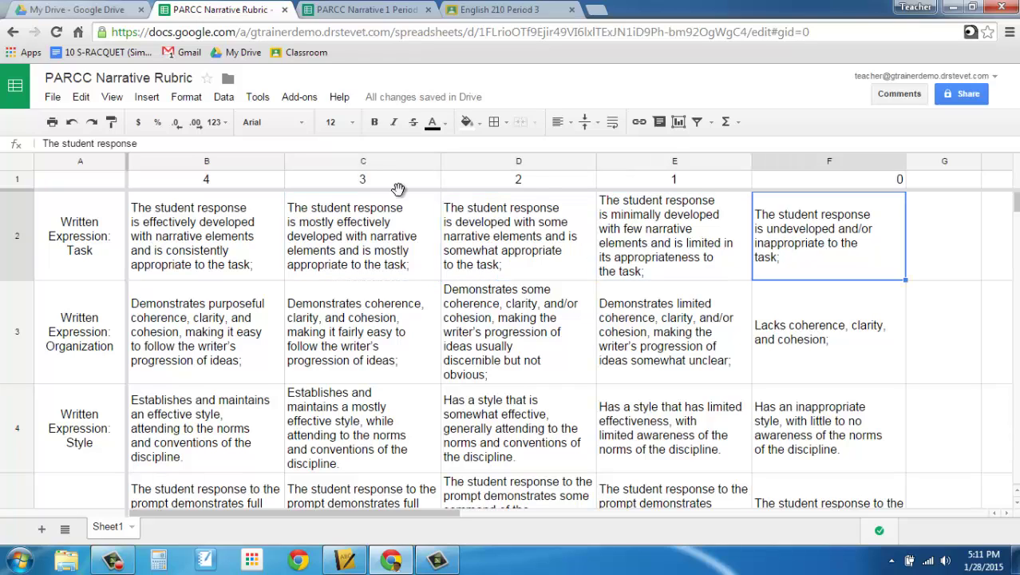
# Centre the score heading 0 in F1 and return to the PARCC Narrative 1 Period 3 spreadsheet.
pyautogui.click(789, 182)
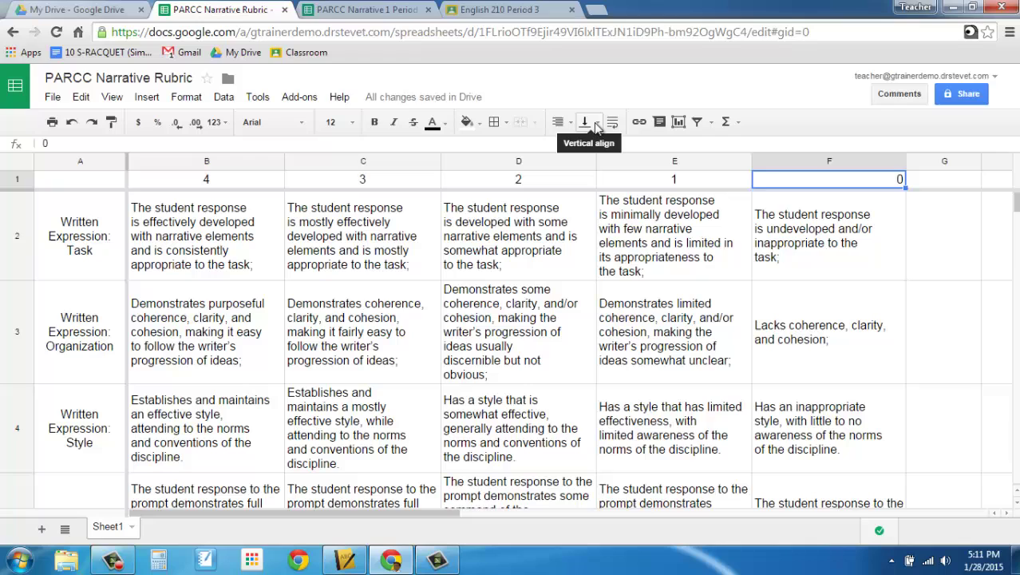
pyautogui.press('Return')
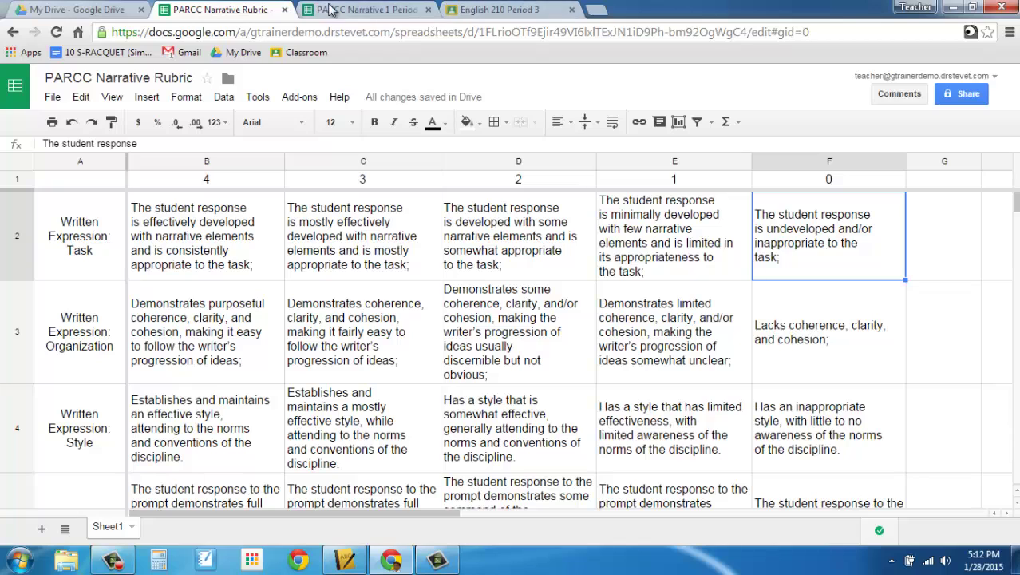
pyautogui.click(363, 10)
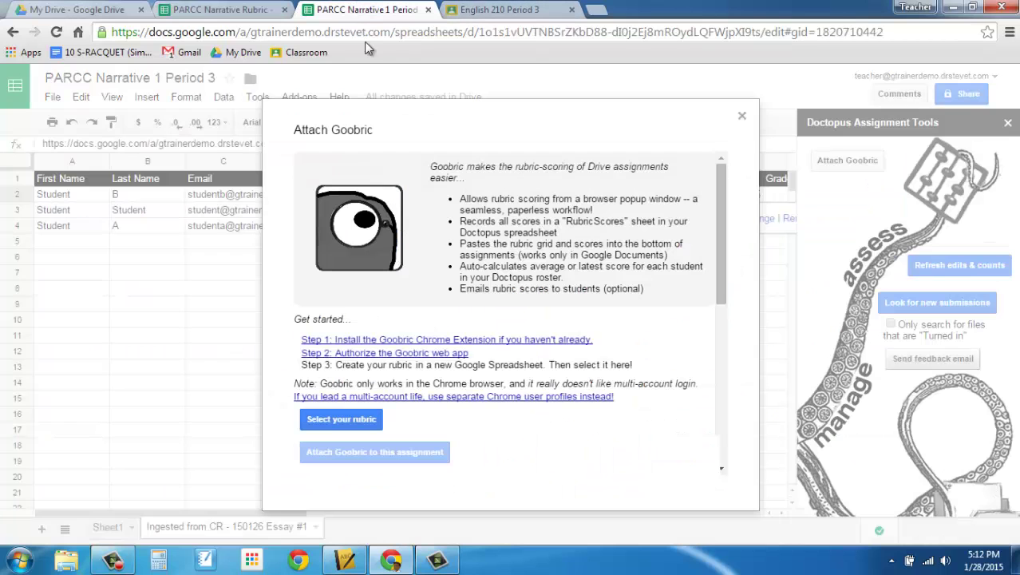
# Choose the PARCC Narrative Rubric spreadsheet as the rubric for Goobric.
pyautogui.click(342, 424)
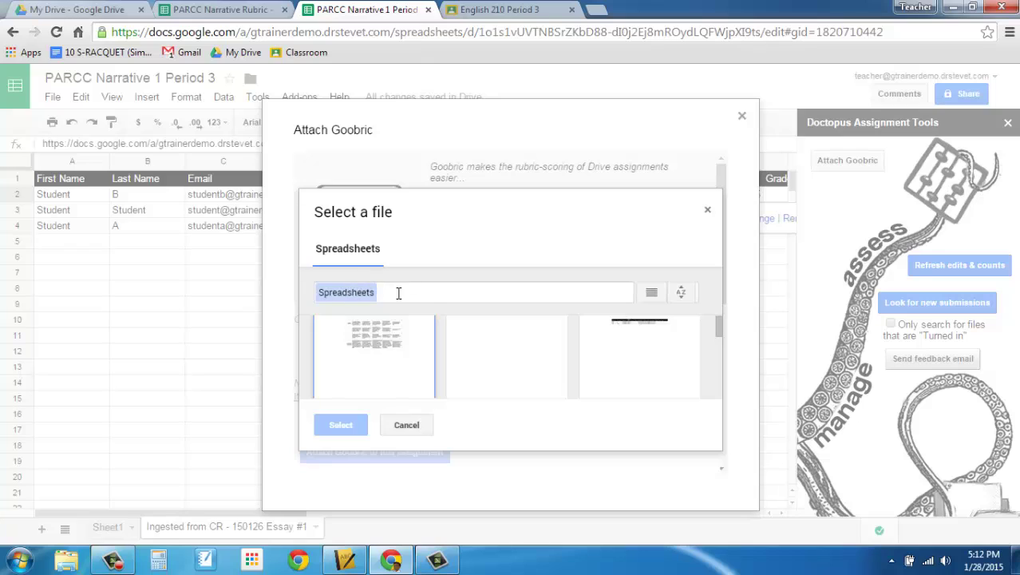
pyautogui.click(439, 285)
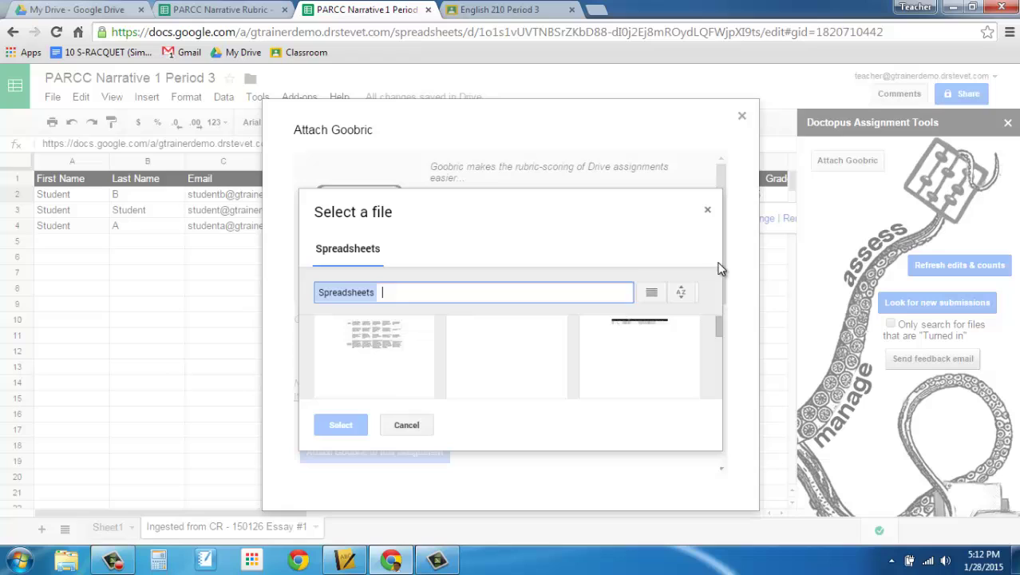
pyautogui.moveTo(718, 322)
pyautogui.mouseDown()
pyautogui.moveTo(721, 349)
pyautogui.moveTo(720, 325)
pyautogui.mouseUp()
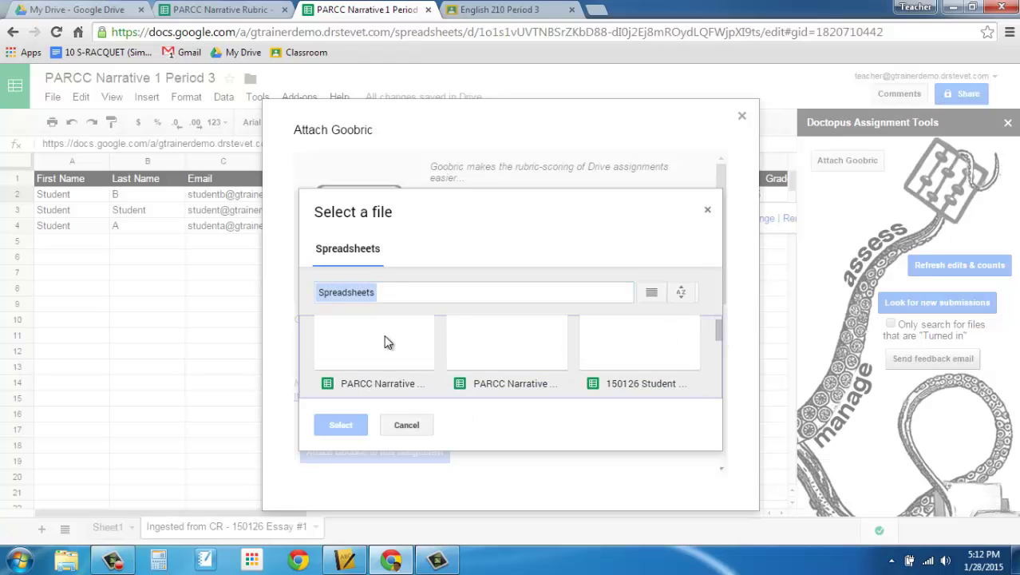
pyautogui.click(387, 339)
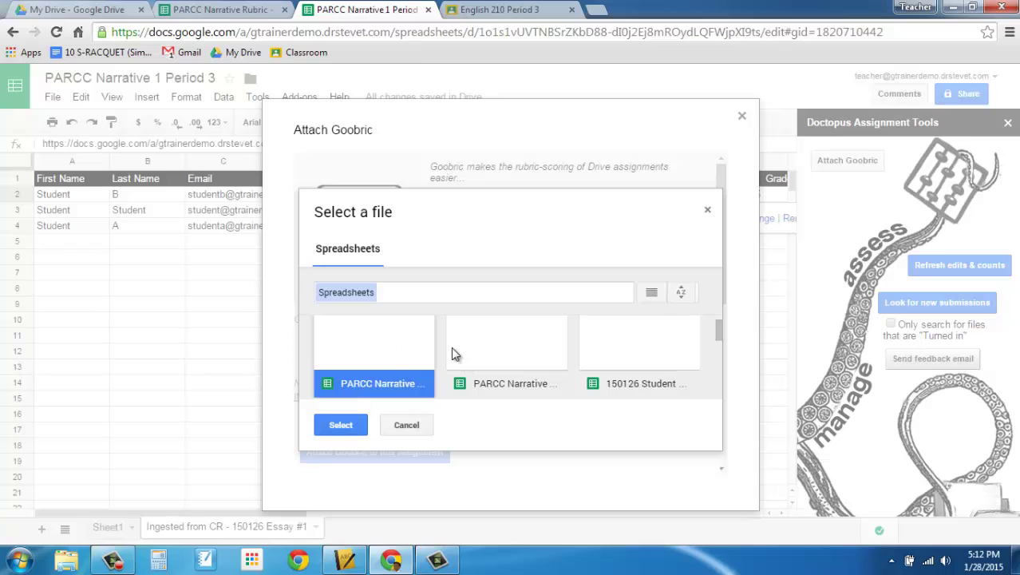
pyautogui.click(353, 425)
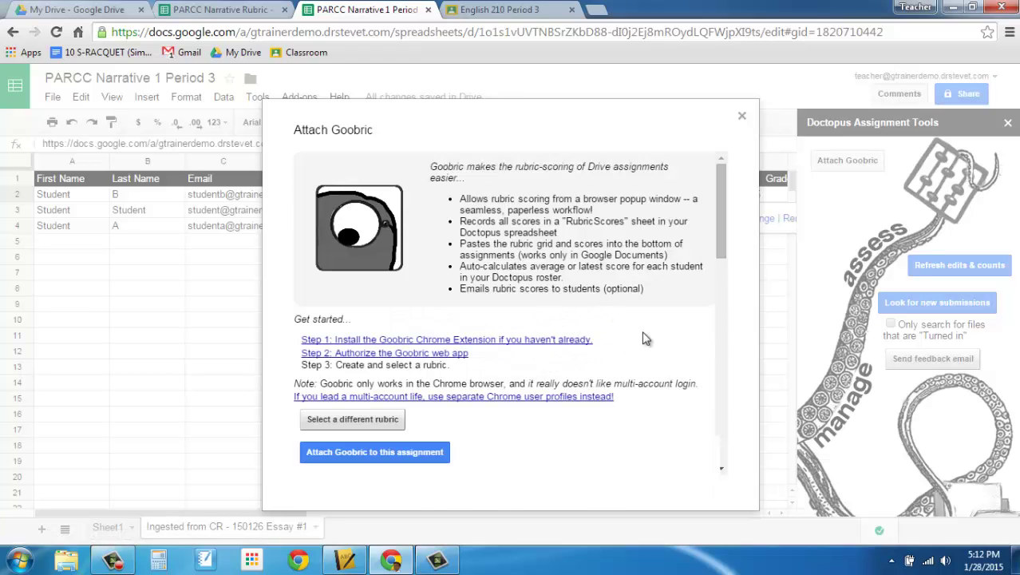
# Check the rubric preview to its end, attach Goobric to this assignment and close the tips dialog.
pyautogui.moveTo(717, 231); pyautogui.dragTo(713, 462)
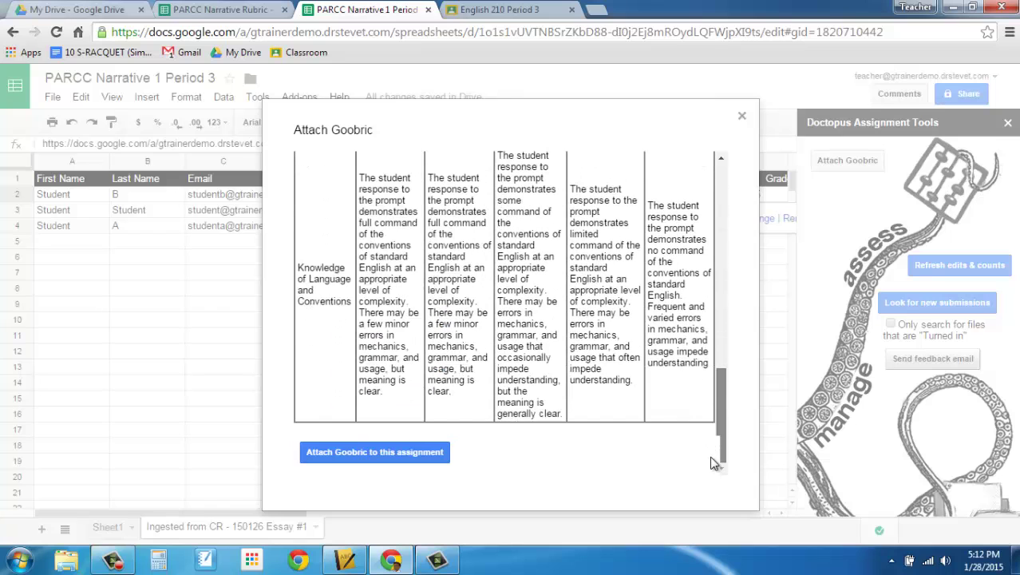
pyautogui.click(389, 452)
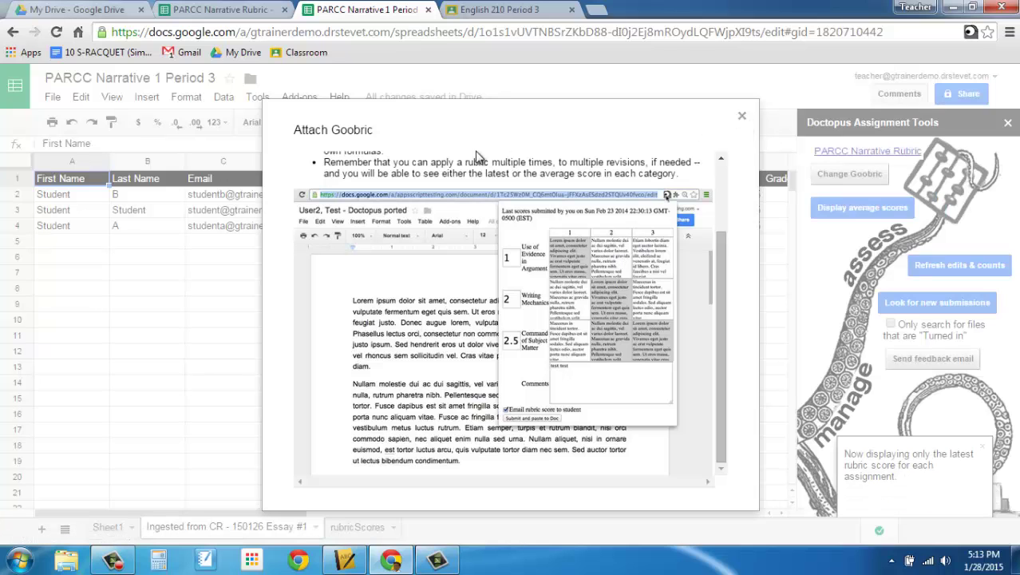
pyautogui.scroll(3, 712, 269)
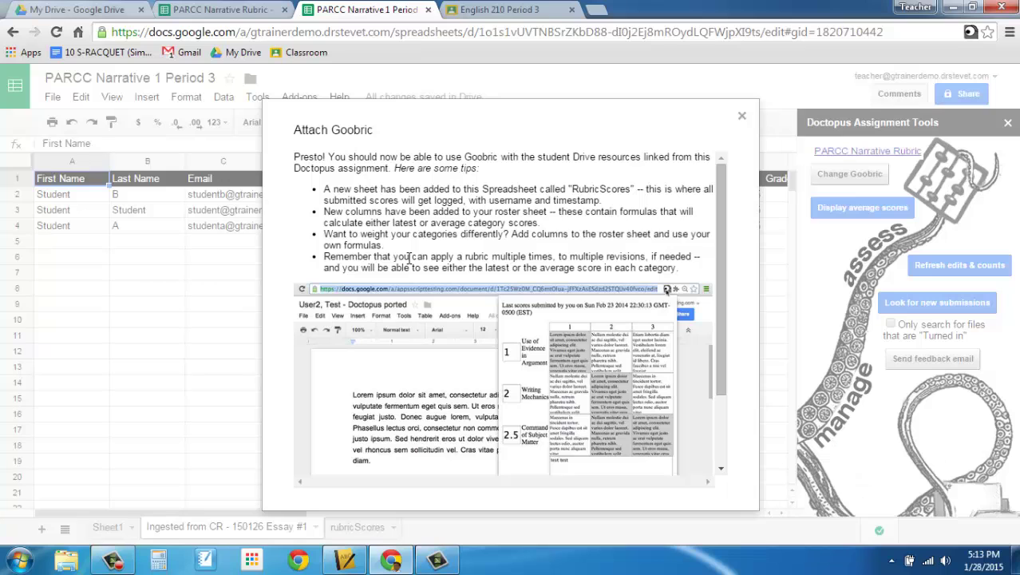
pyautogui.click(742, 118)
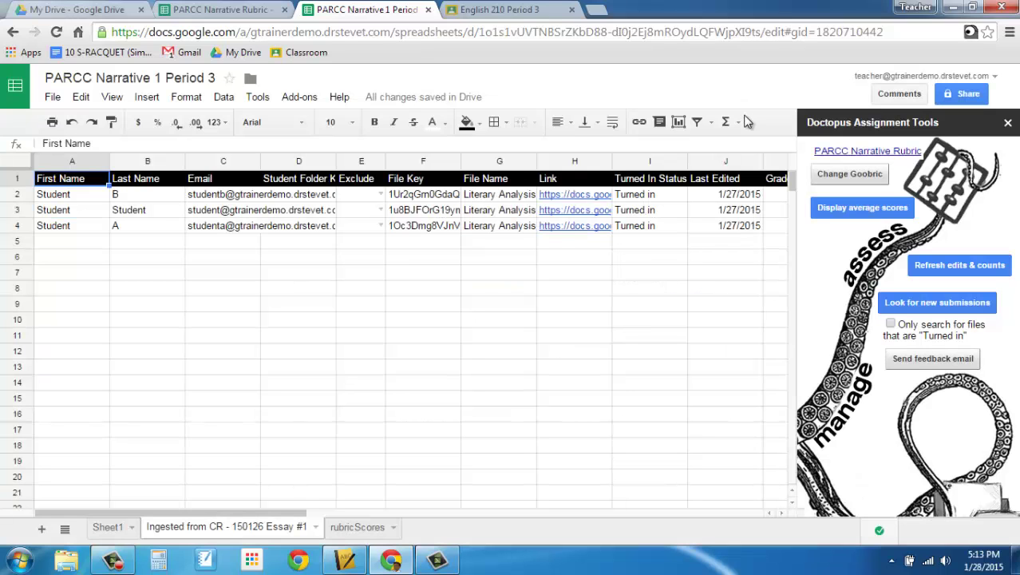
# Open the first student's essay from its link in row 2 and launch Goobric on it, allowing microphone access.
pyautogui.click(564, 196)
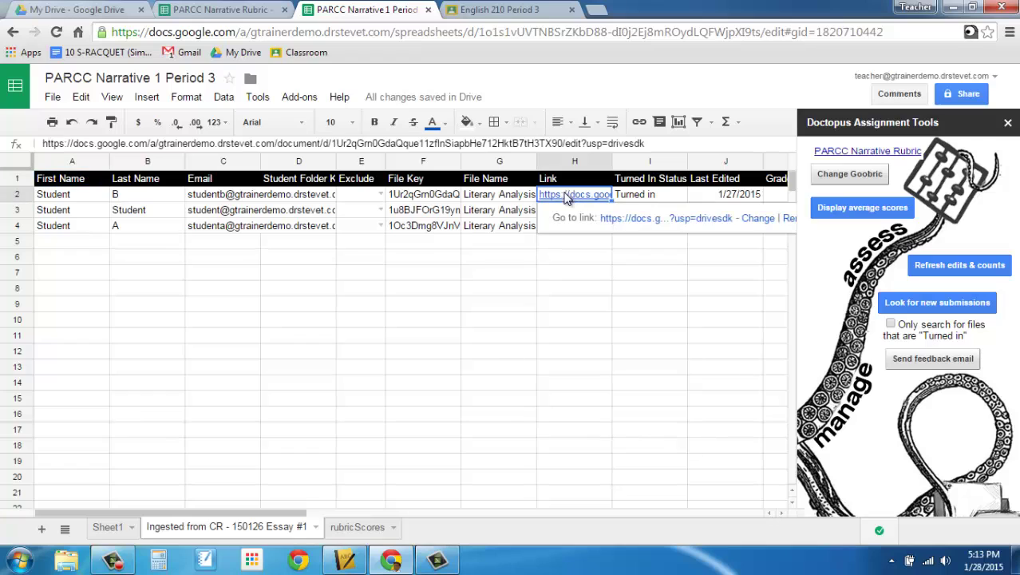
pyautogui.click(635, 221)
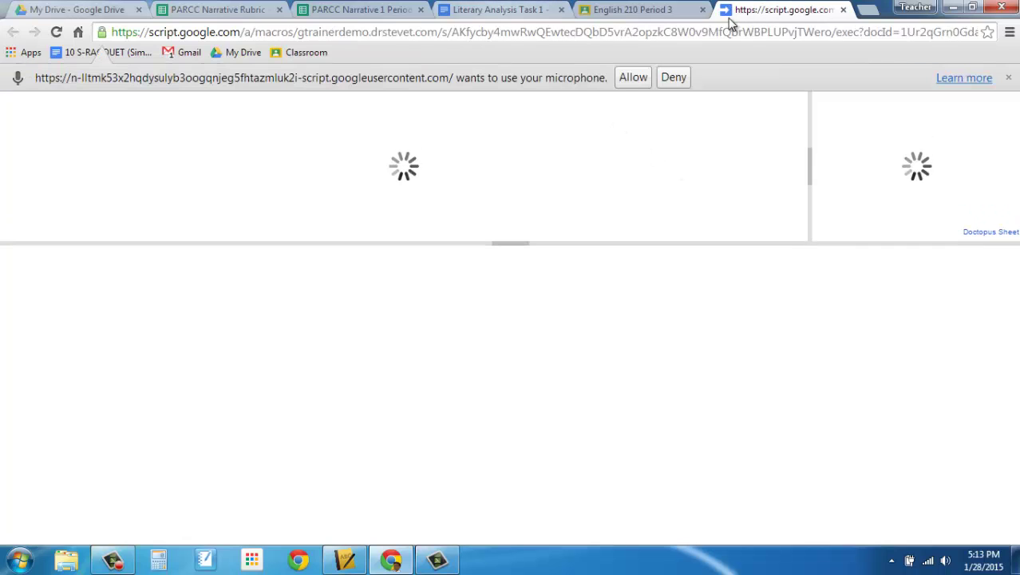
pyautogui.click(632, 78)
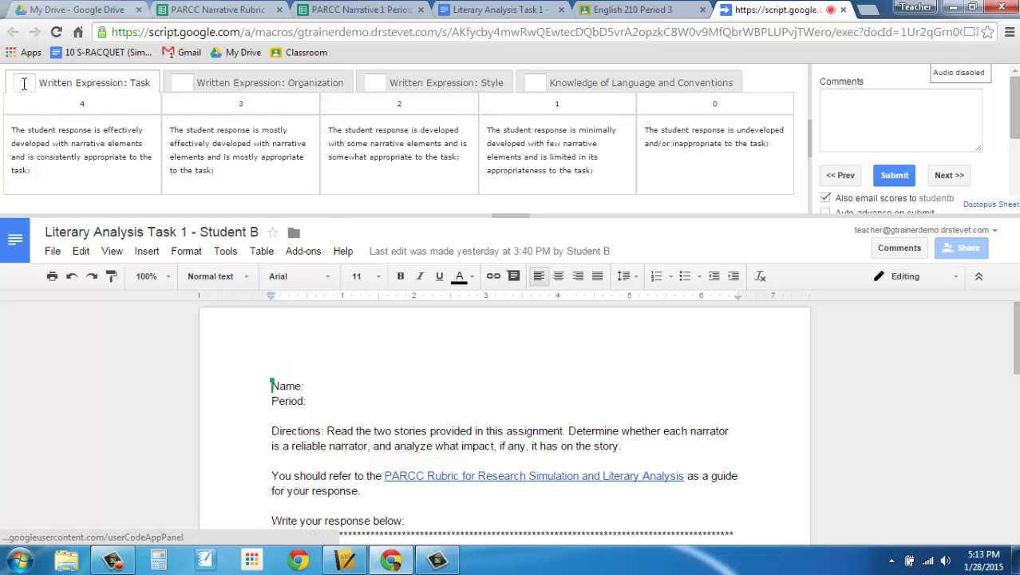
# Try a score of 2, followed by a score of 4, for the Written Expression: Task criterion.
pyautogui.click(81, 83)
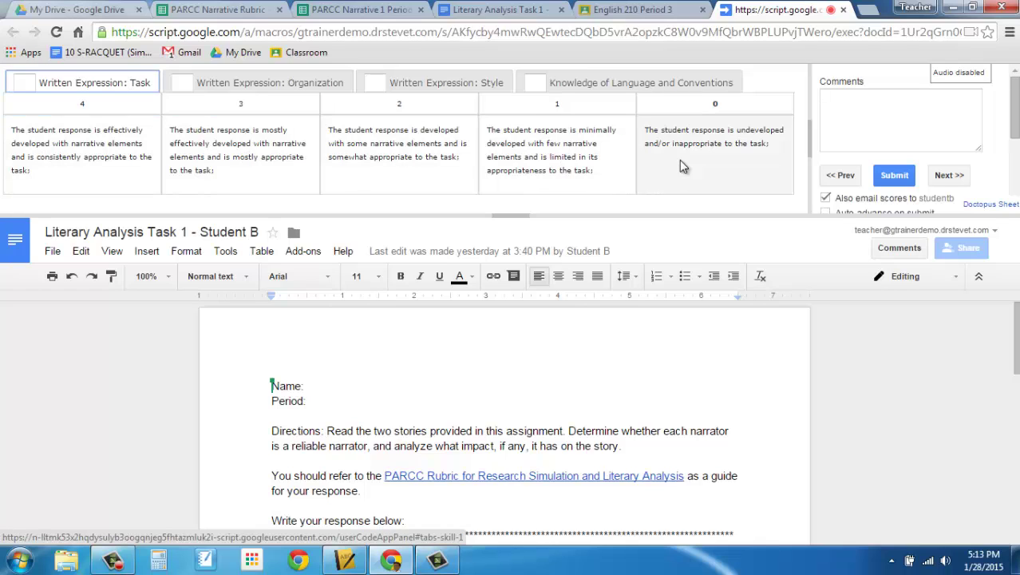
pyautogui.click(393, 146)
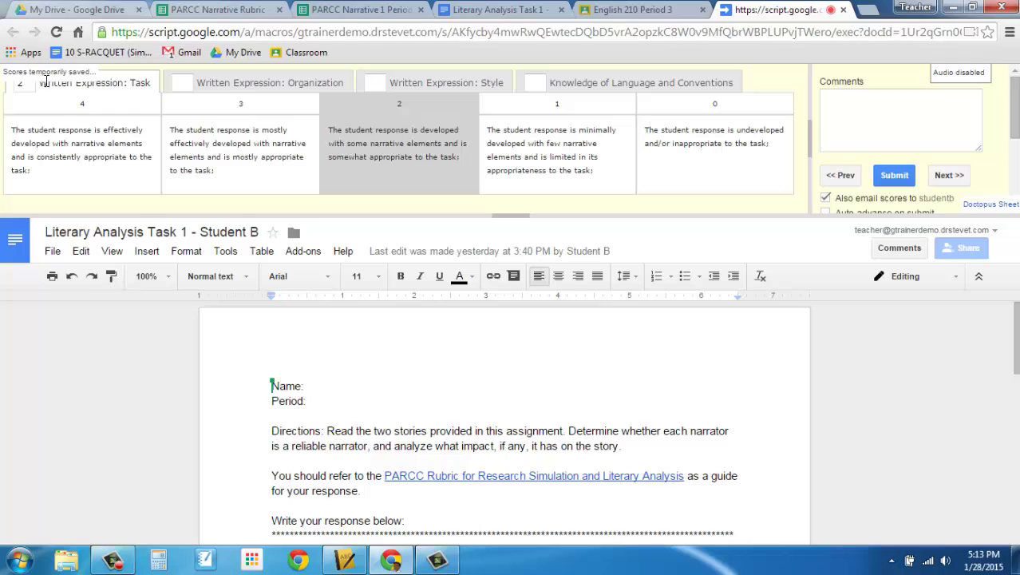
pyautogui.click(27, 84)
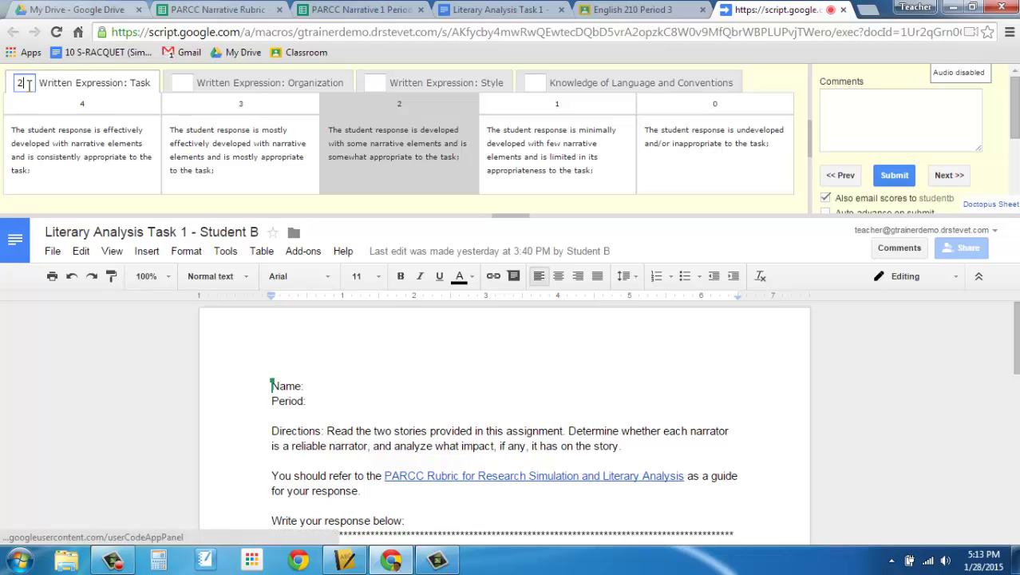
pyautogui.press('BackSpace')
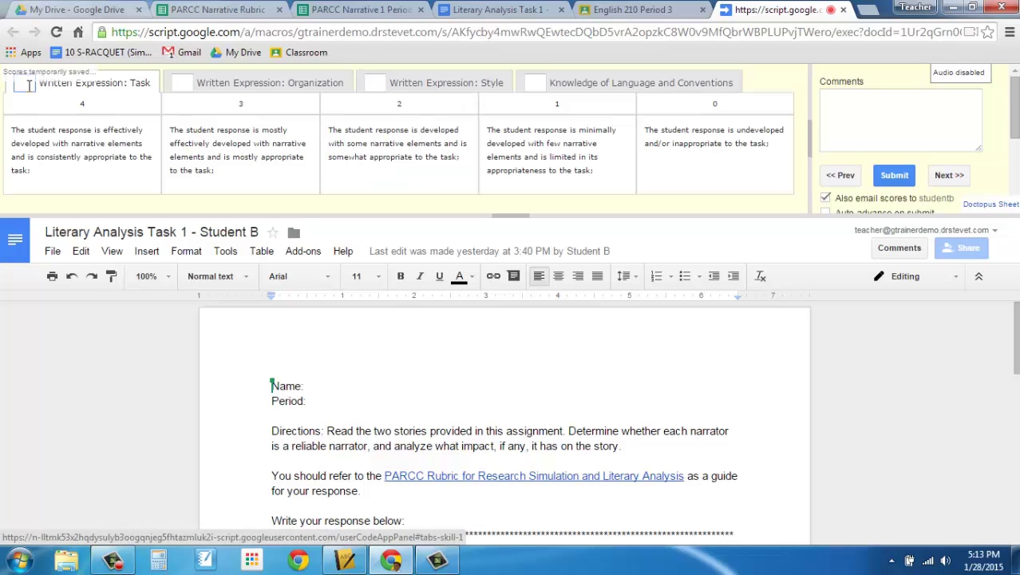
pyautogui.write('4')
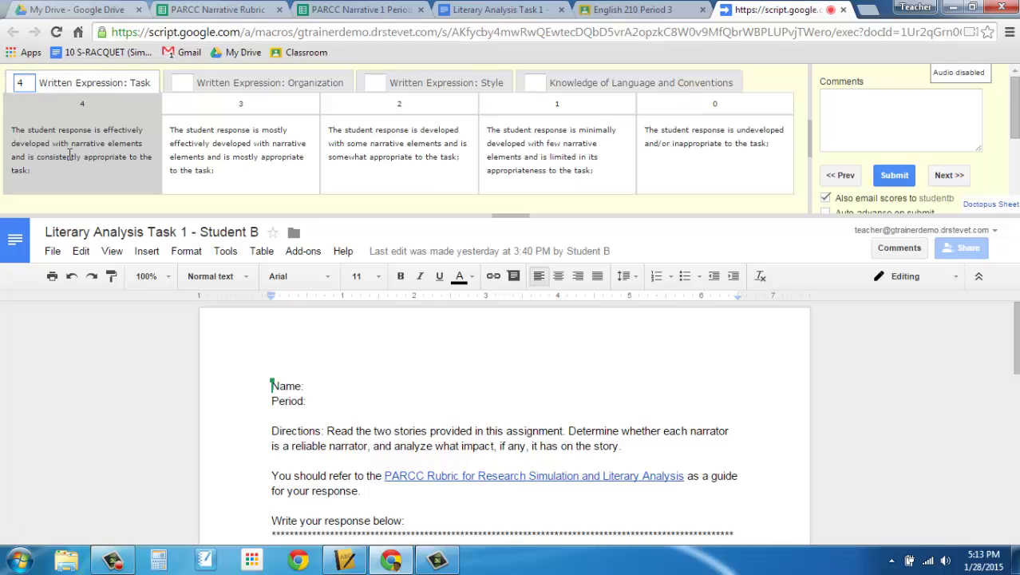
# Score the essay 3 for Task, 2 for Organization, 4 for Style and 1 for Knowledge of Language and Conventions, and review the criteria.
pyautogui.click(264, 139)
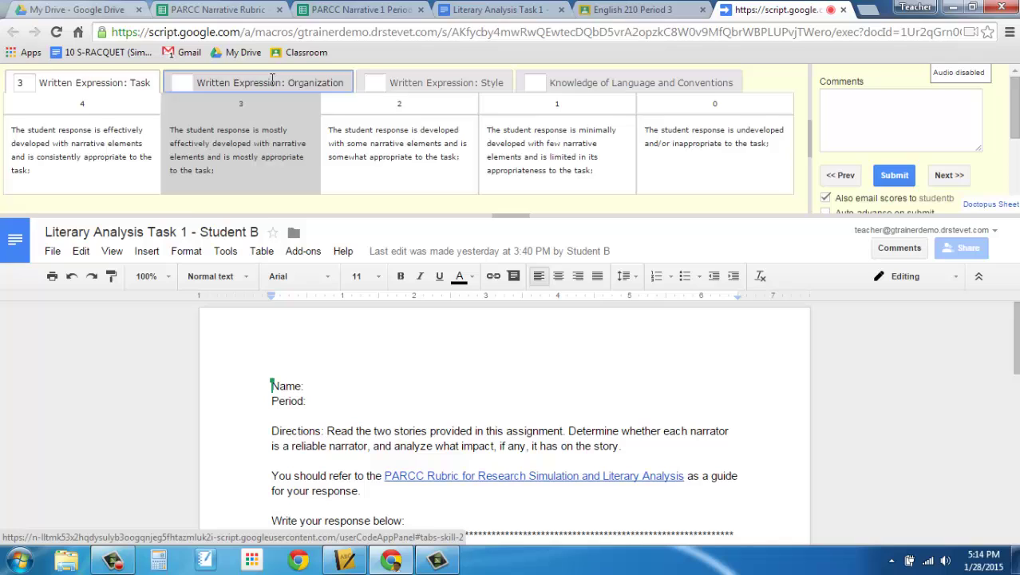
pyautogui.click(269, 94)
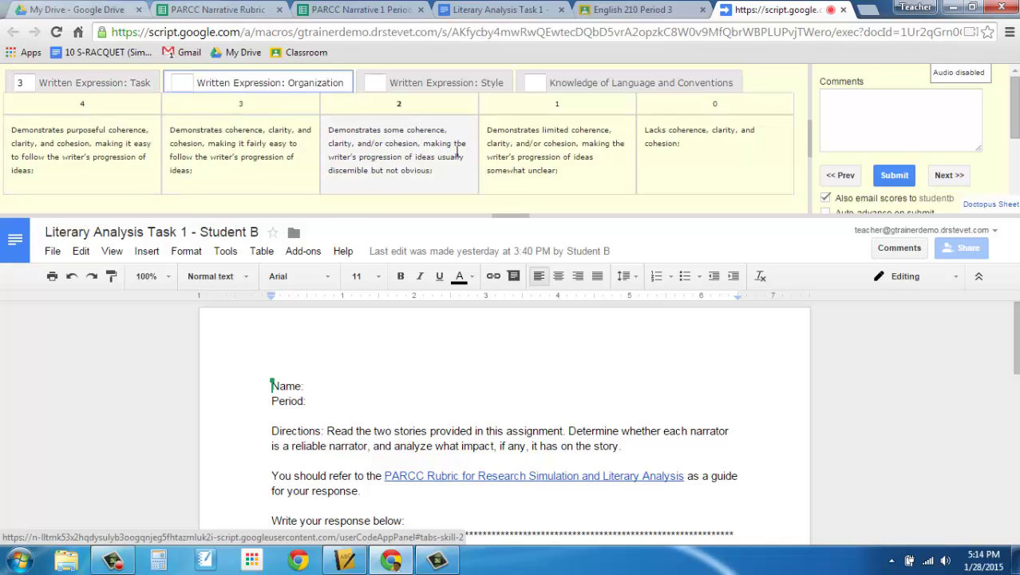
pyautogui.click(399, 160)
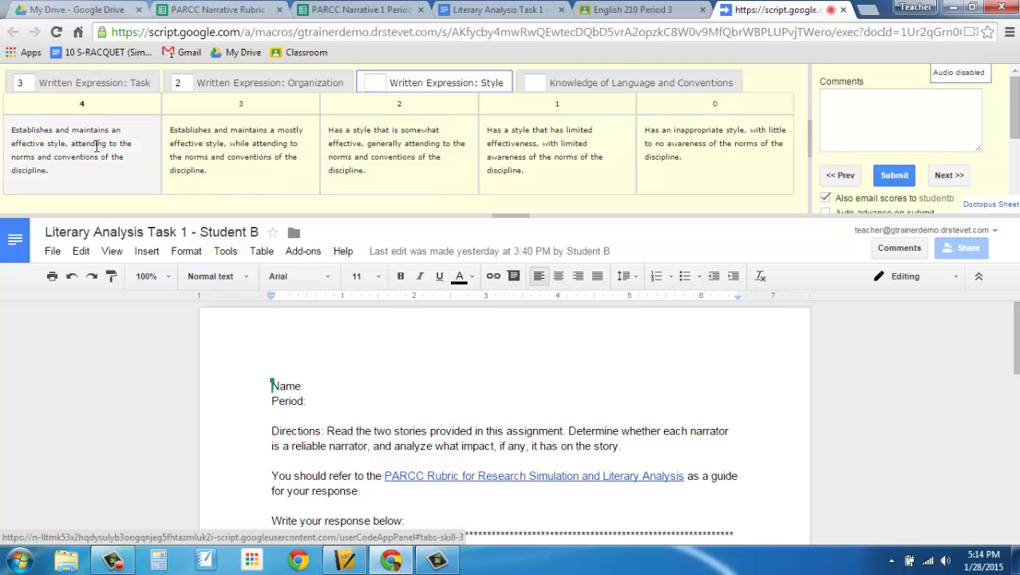
pyautogui.click(99, 146)
pyautogui.click(629, 84)
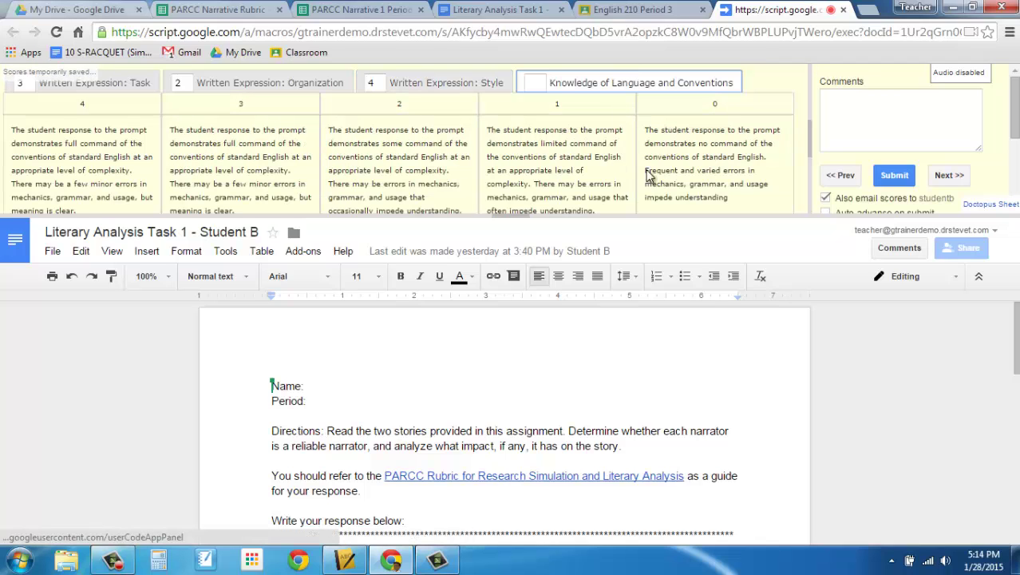
pyautogui.click(584, 169)
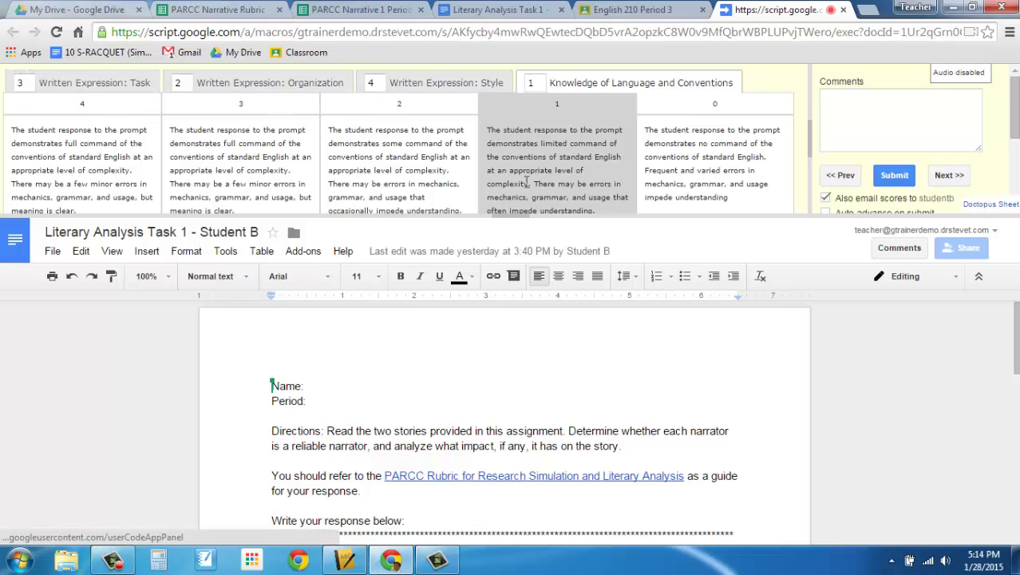
pyautogui.click(378, 91)
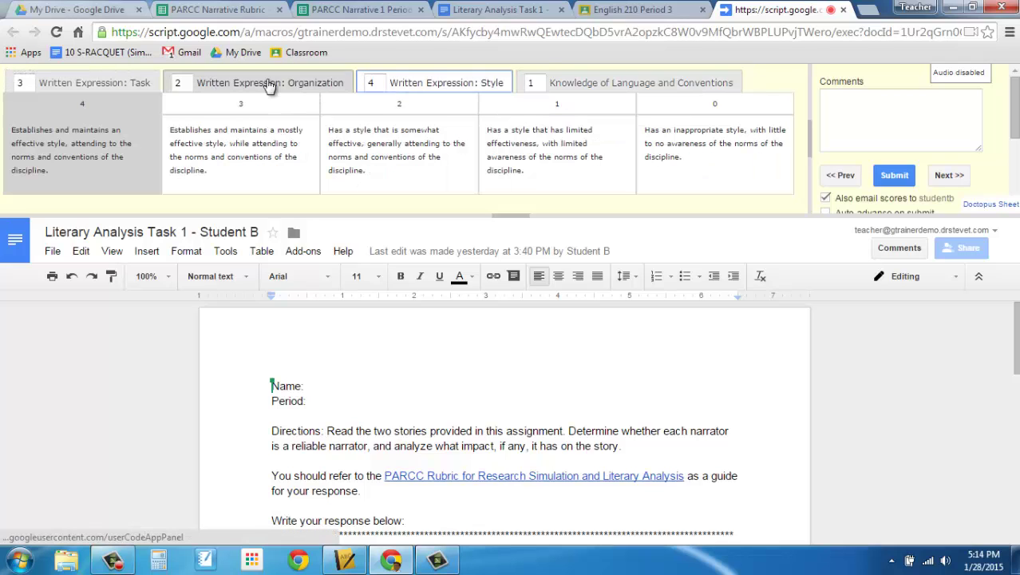
pyautogui.click(266, 88)
pyautogui.click(96, 86)
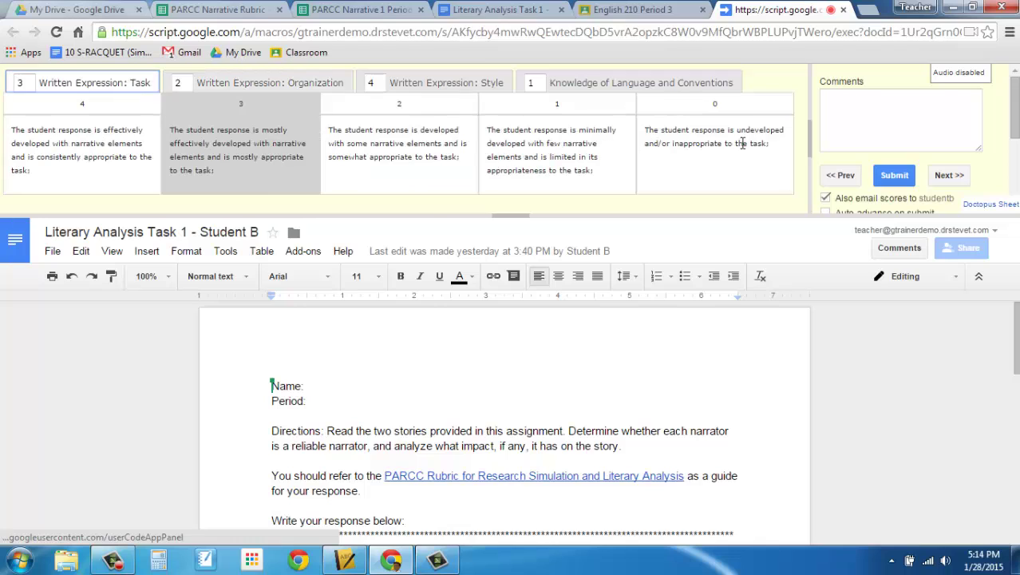
# Enter the comment "Need to work on conventions of language." for the first student.
pyautogui.click(844, 118)
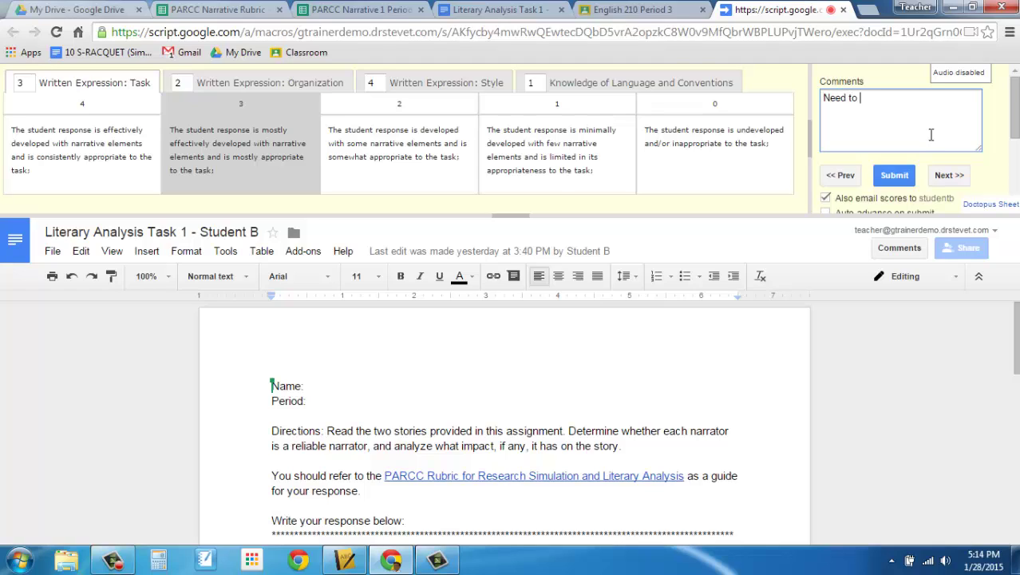
pyautogui.write('Need to work on conventions of')
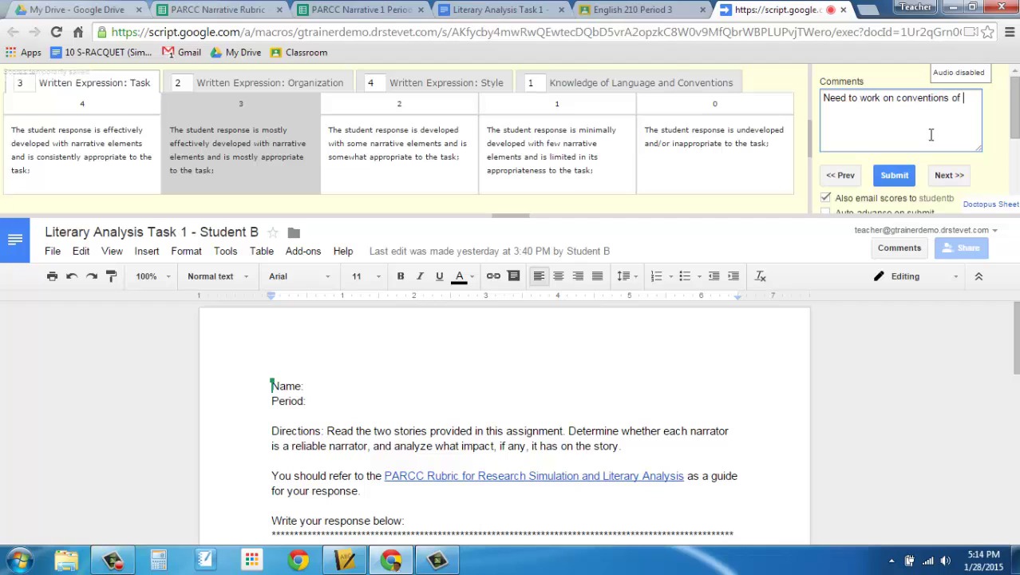
pyautogui.write(' language.')
pyautogui.click(854, 118)
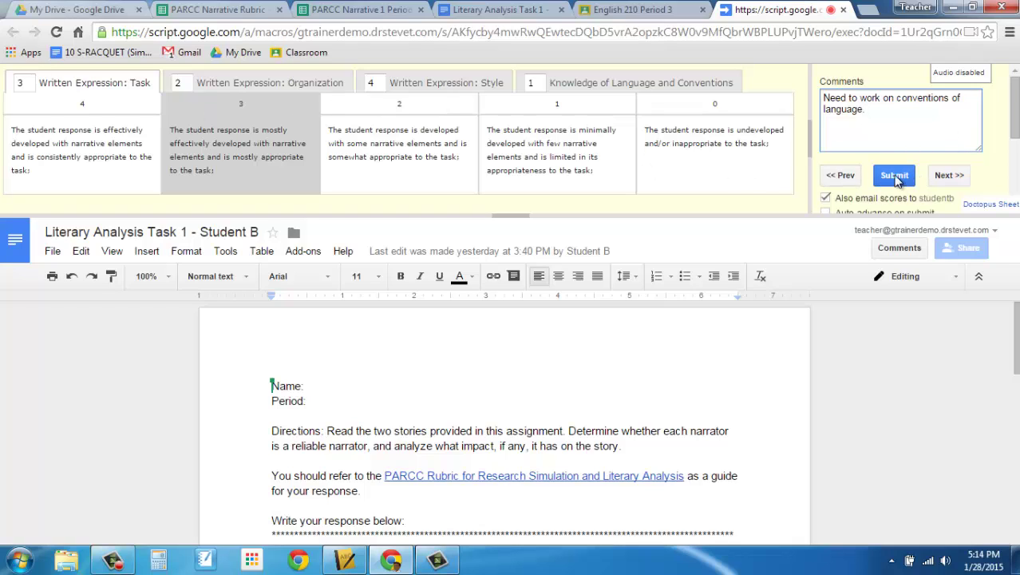
# Recheck the submission options and criterion scores, and submit the first student's rubric scores and comment.
pyautogui.scroll(-1, 918, 160)
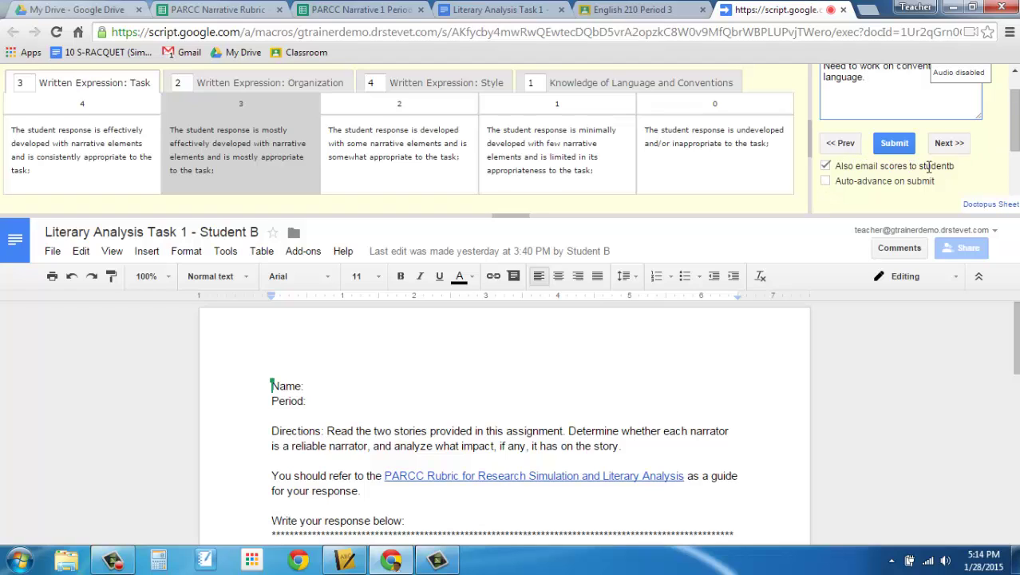
pyautogui.scroll(1, 928, 166)
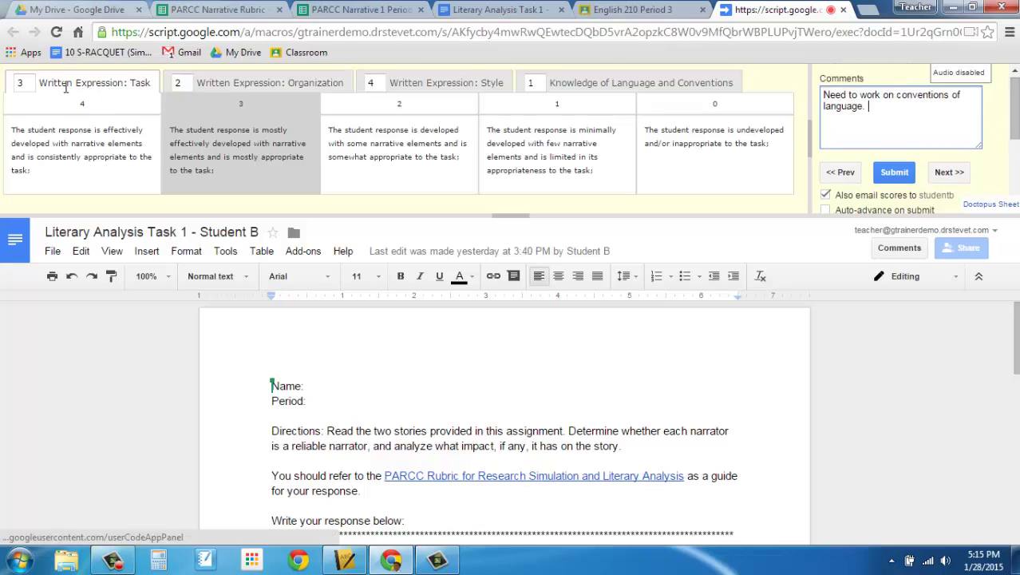
pyautogui.click(232, 82)
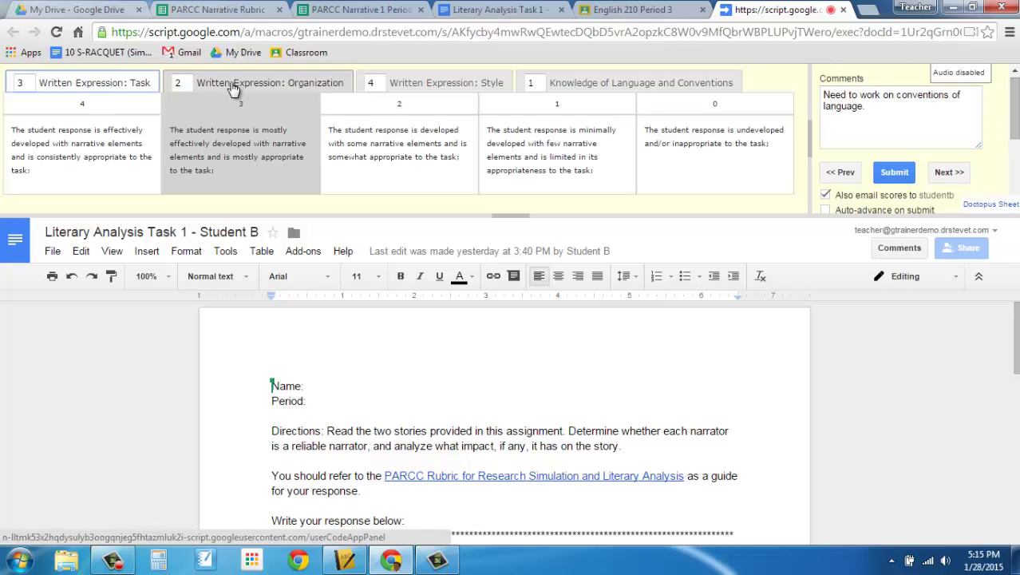
pyautogui.click(440, 90)
pyautogui.click(575, 88)
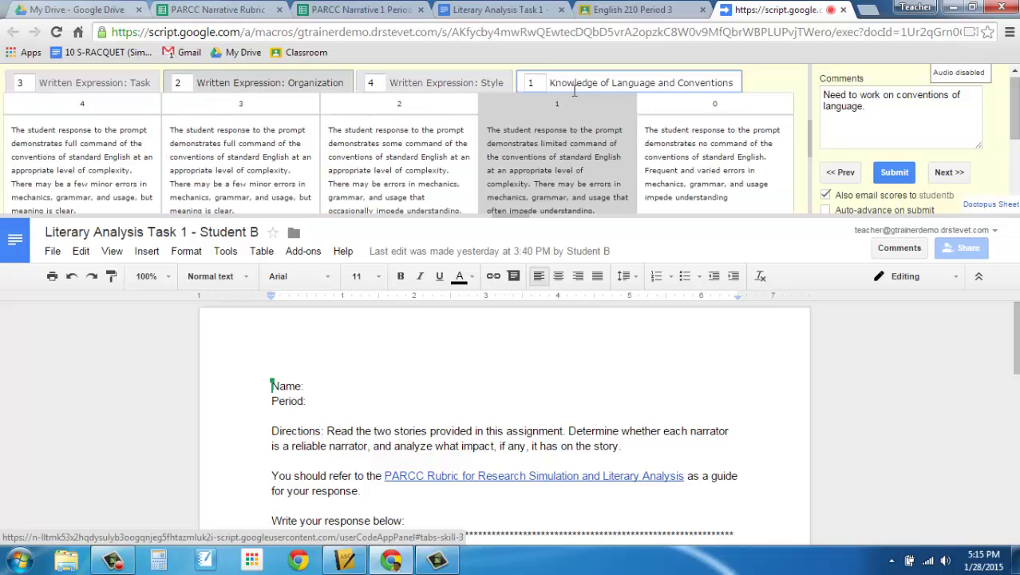
pyautogui.click(895, 172)
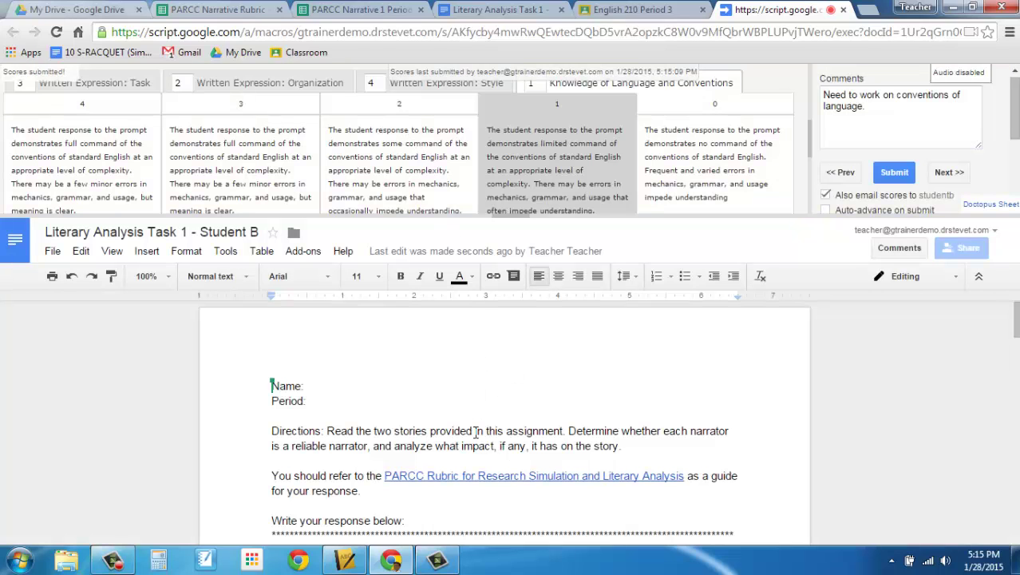
# Examine the rubric rating table inserted in the first student's essay, comparing the score and shaded descriptor for each of the four criteria.
pyautogui.scroll(-3, 476, 432)
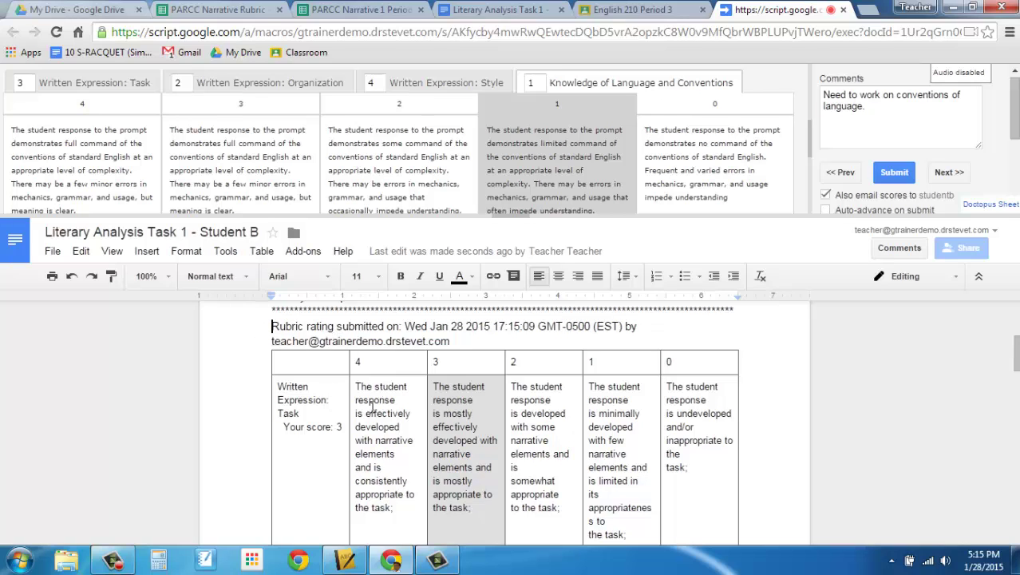
pyautogui.scroll(-1, 369, 435)
pyautogui.scroll(1, 370, 435)
pyautogui.click(329, 427)
pyautogui.click(470, 409)
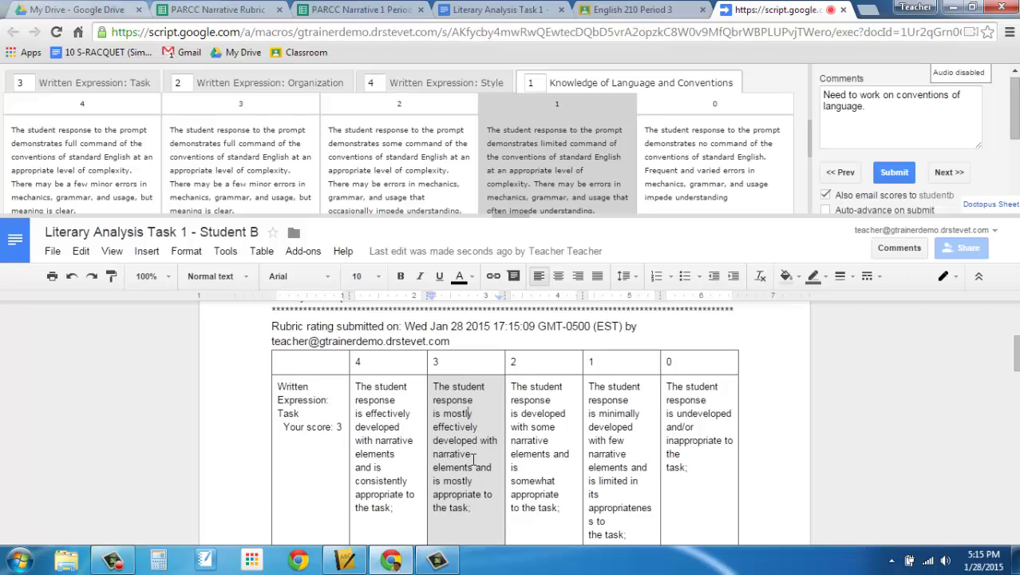
pyautogui.scroll(-2, 474, 459)
pyautogui.click(308, 462)
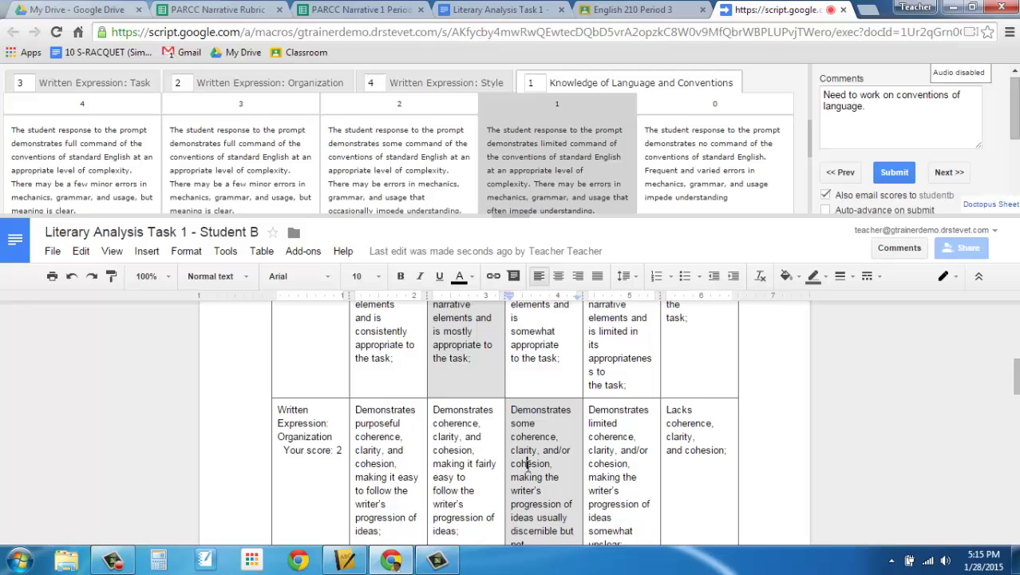
pyautogui.scroll(-3, 528, 463)
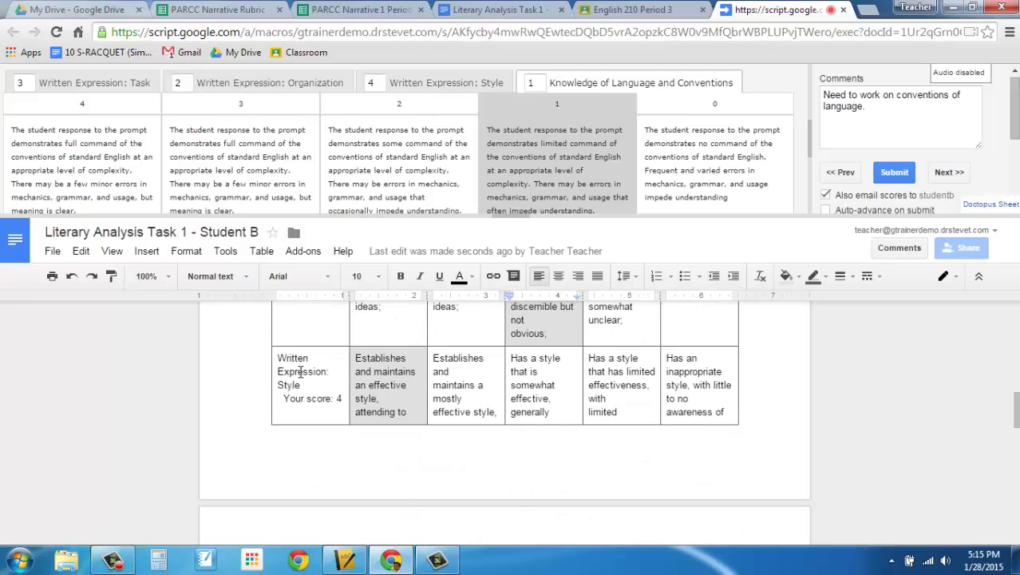
pyautogui.click(395, 371)
pyautogui.scroll(-5, 396, 378)
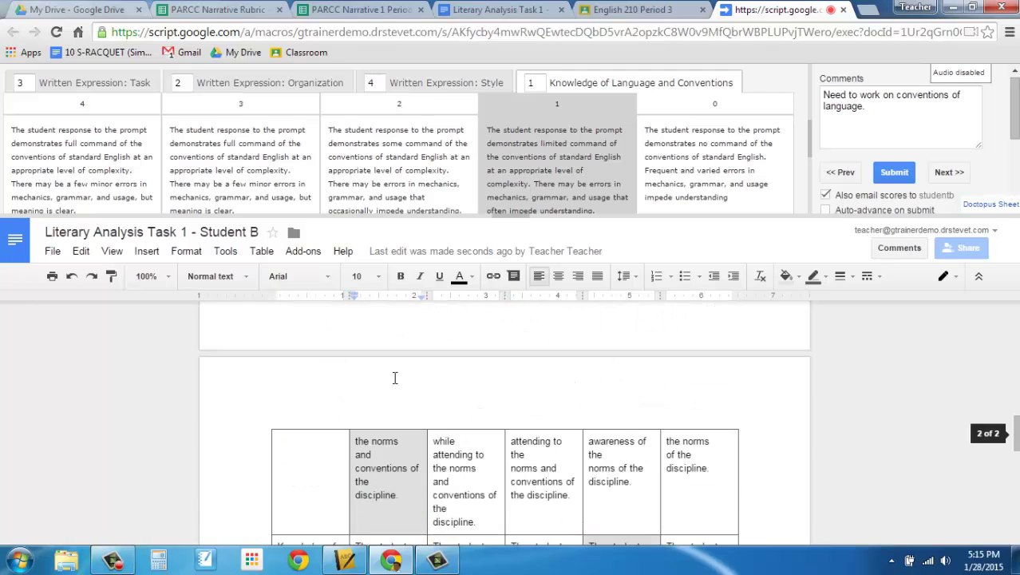
pyautogui.click(290, 419)
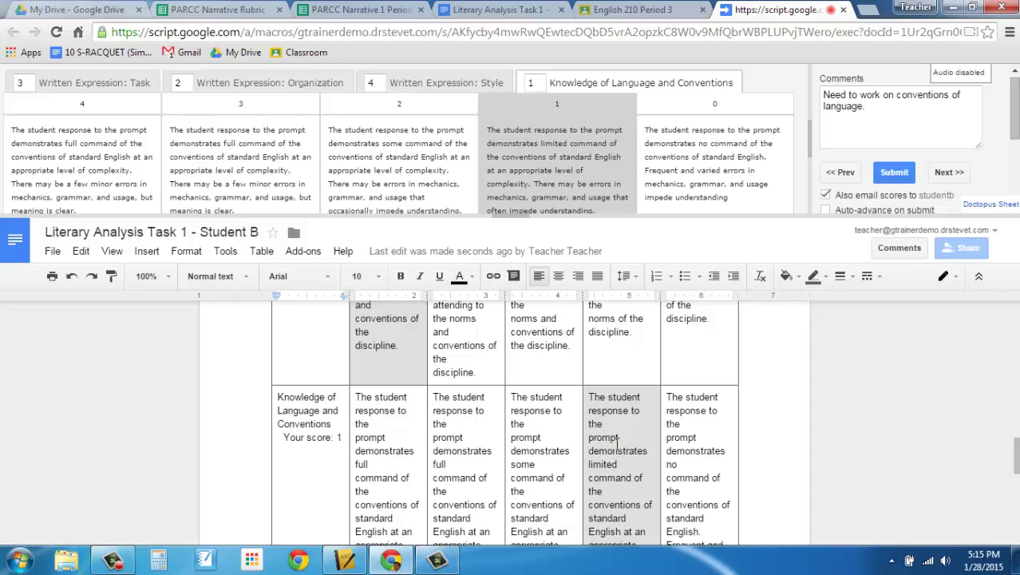
pyautogui.scroll(10, 607, 447)
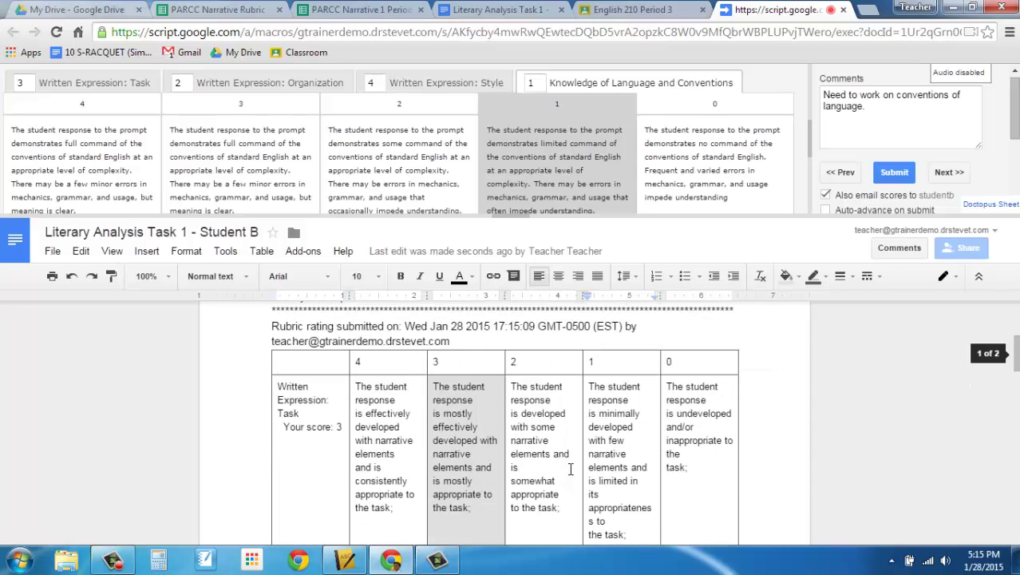
pyautogui.scroll(-1, 263, 354)
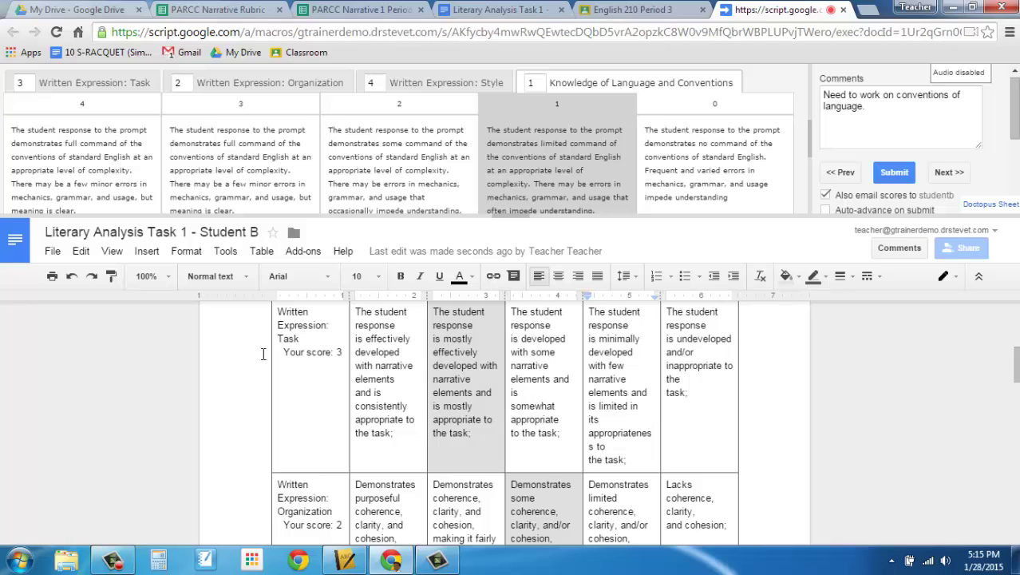
pyautogui.scroll(-4, 387, 481)
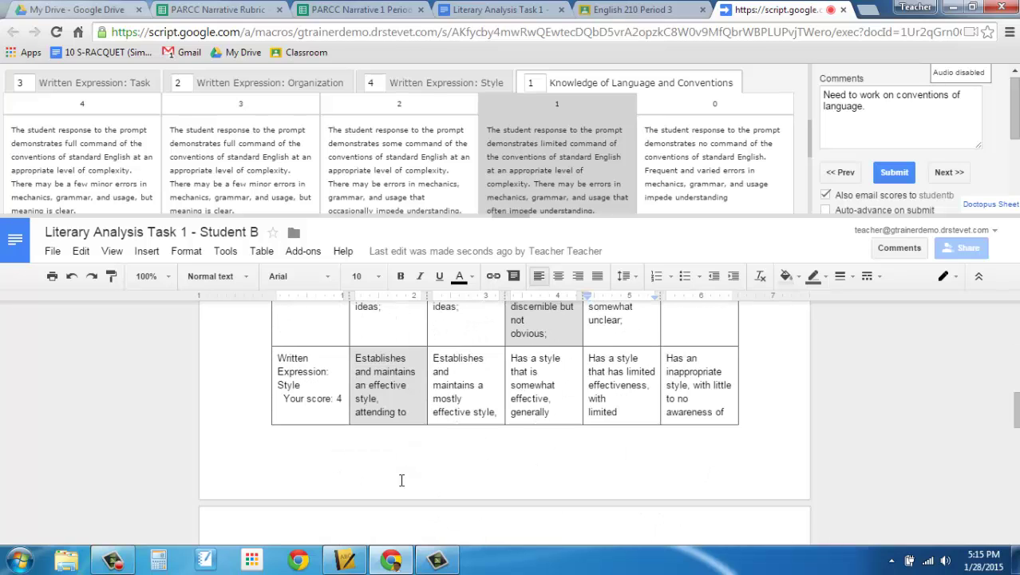
pyautogui.scroll(-2, 596, 470)
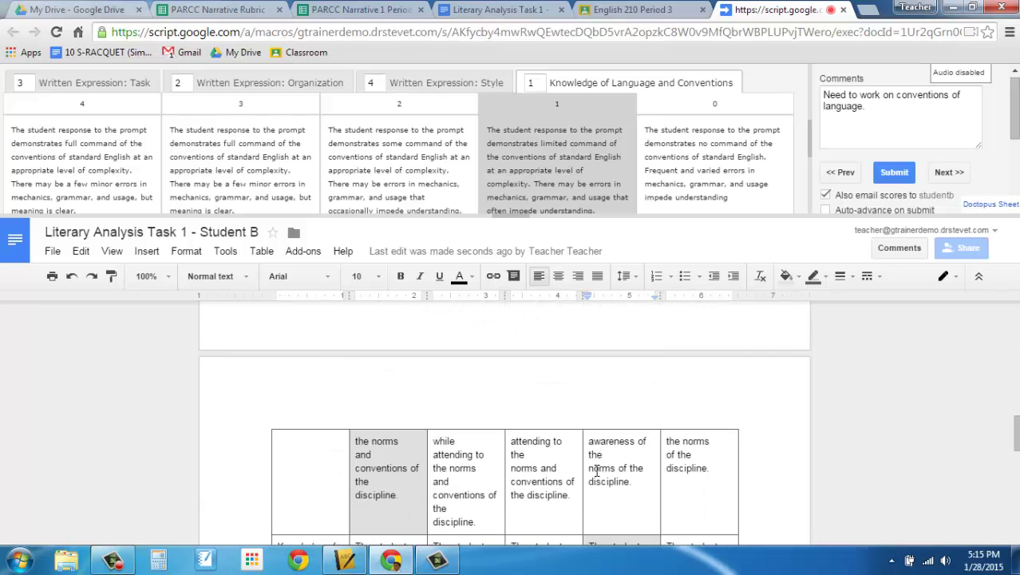
pyautogui.scroll(10, 565, 466)
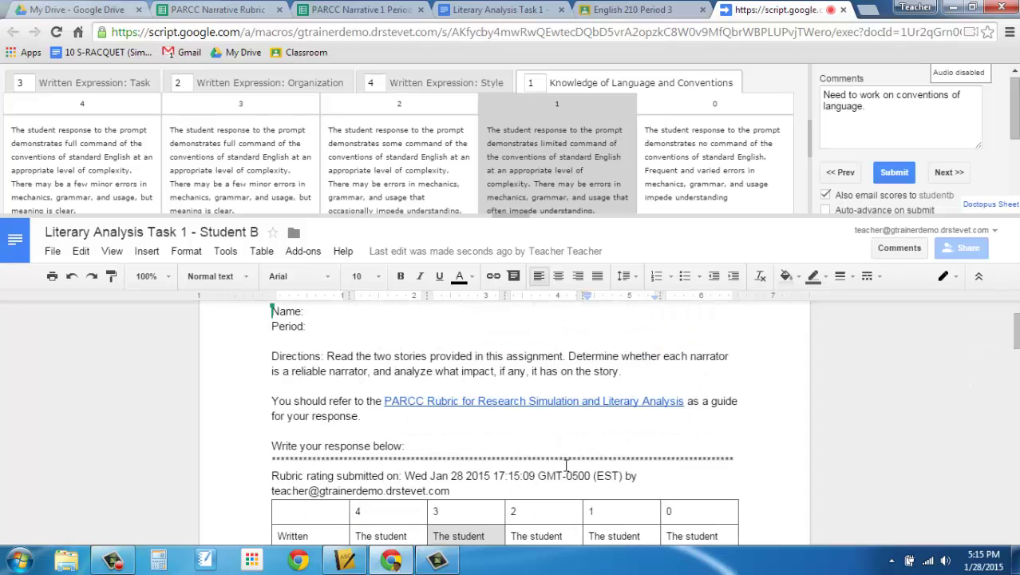
# Advance to the next student's essay and check the student order in the PARCC Narrative 1 Period 3 spreadsheet before returning to Goobric.
pyautogui.click(947, 173)
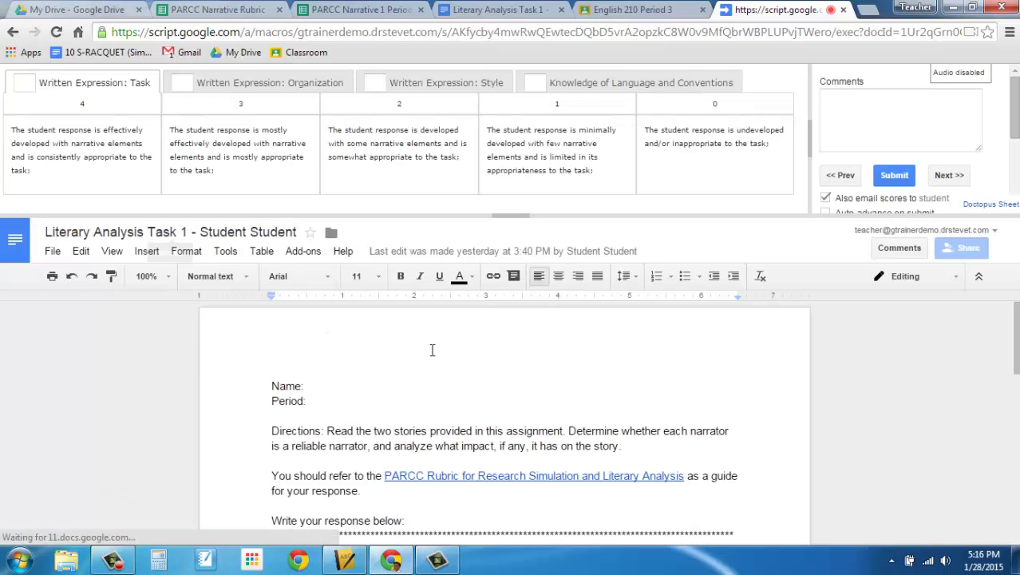
pyautogui.click(351, 10)
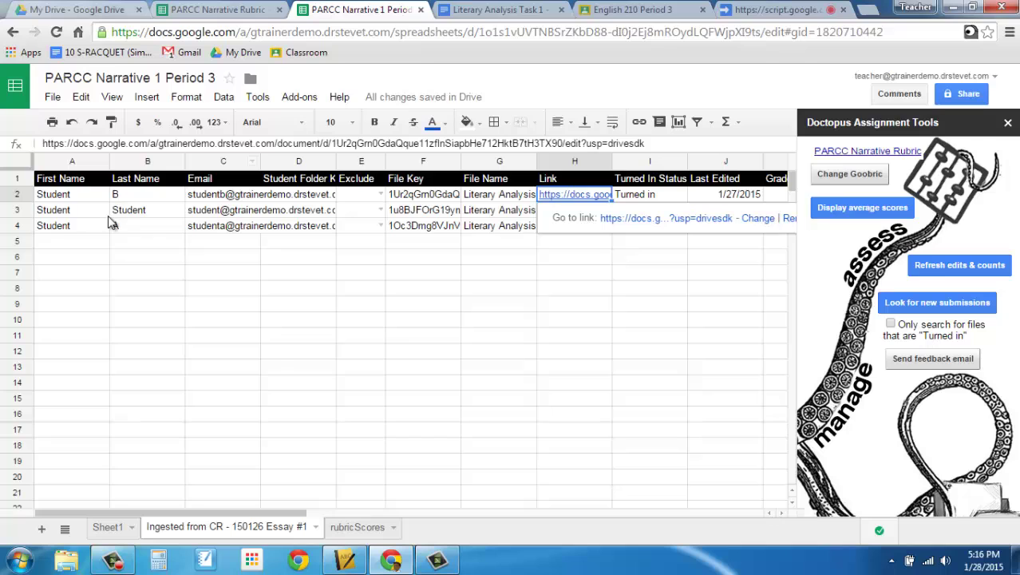
pyautogui.click(782, 10)
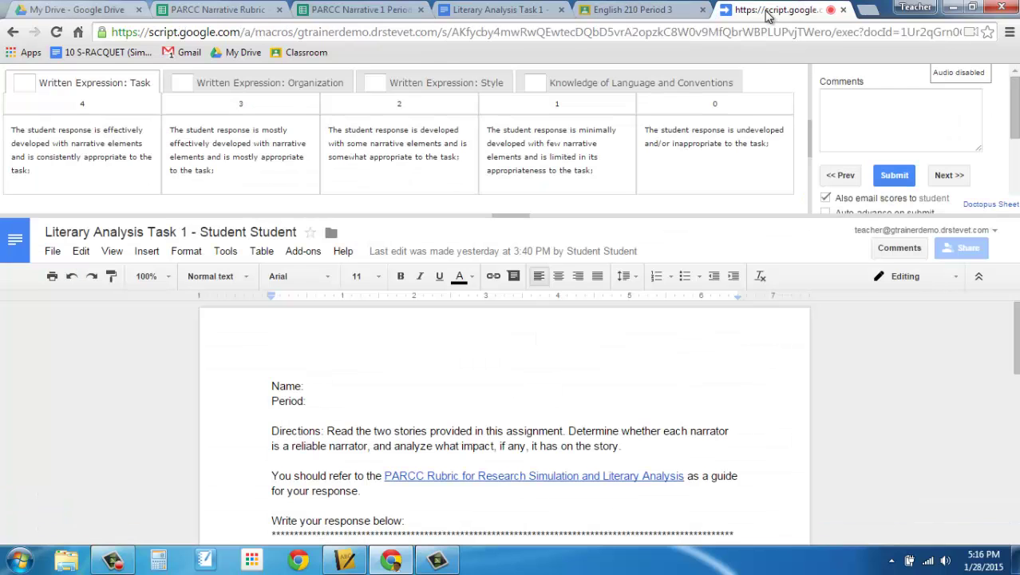
# Score the second student's essay 4 for Written Expression: Task and 2 for Written Expression: Organization.
pyautogui.click(81, 157)
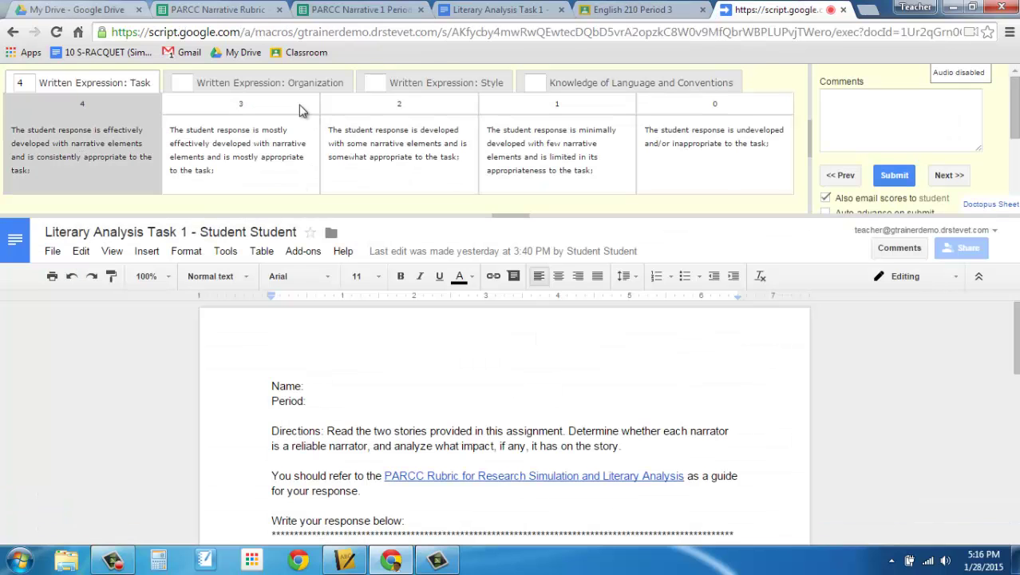
pyautogui.click(289, 84)
pyautogui.click(359, 140)
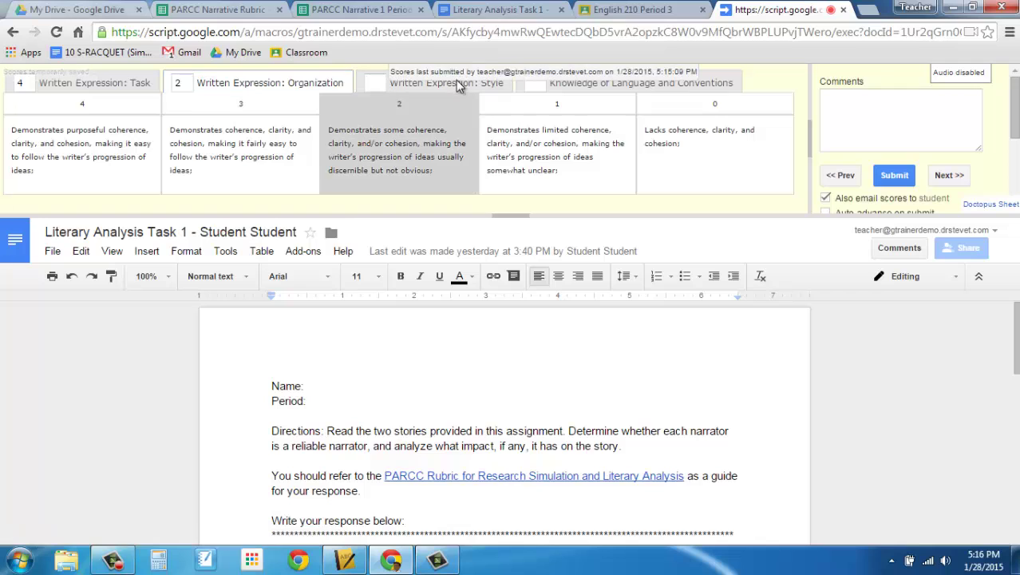
# Attach the comment "Fix this!" to the word "below" in the essay's "Write your response below:" line.
pyautogui.click(510, 471)
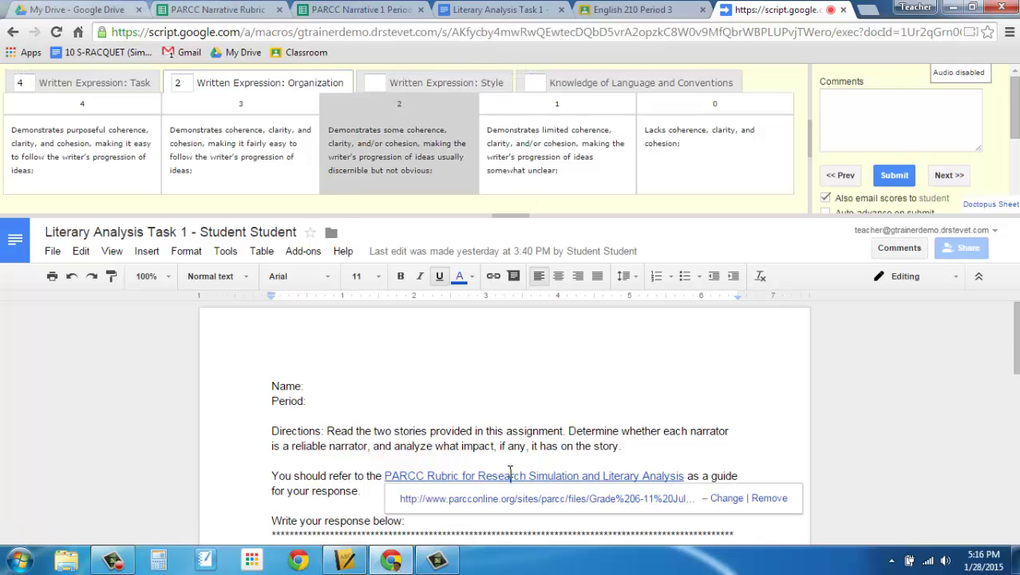
pyautogui.scroll(-2, 510, 472)
pyautogui.click(336, 420)
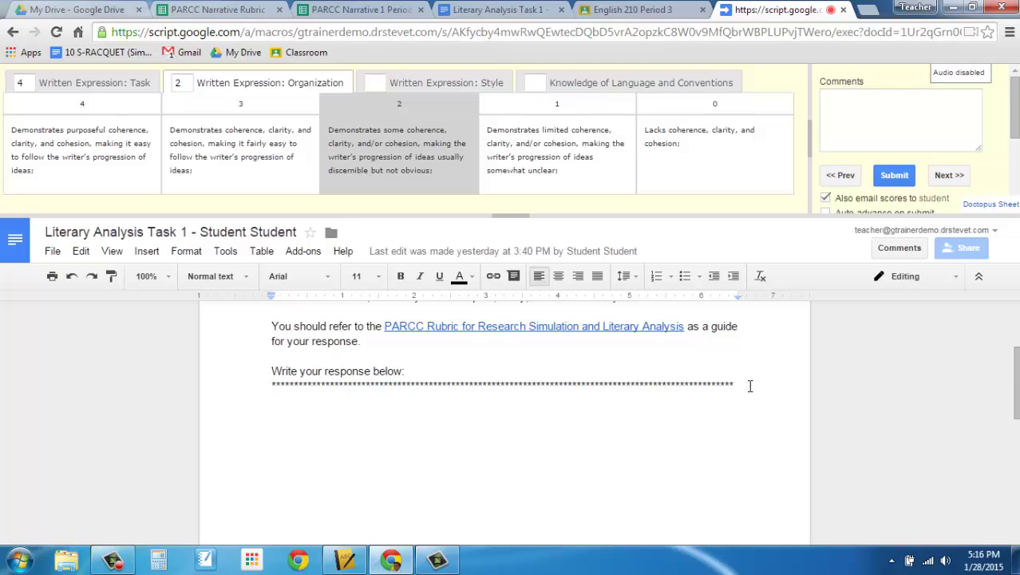
pyautogui.doubleClick(393, 372)
pyautogui.hotkey('ctrl', 'alt', 'm')
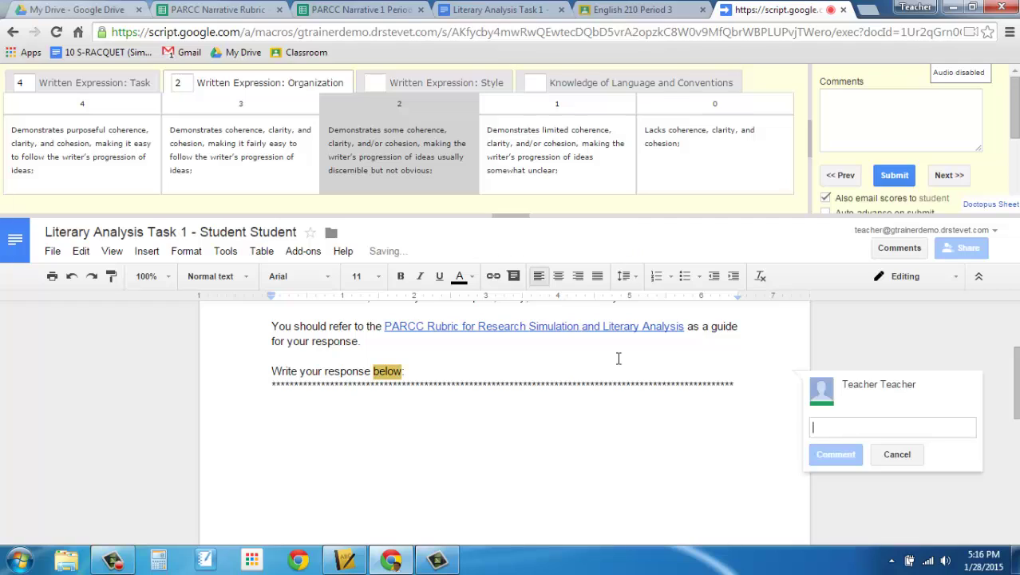
pyautogui.write('Fi')
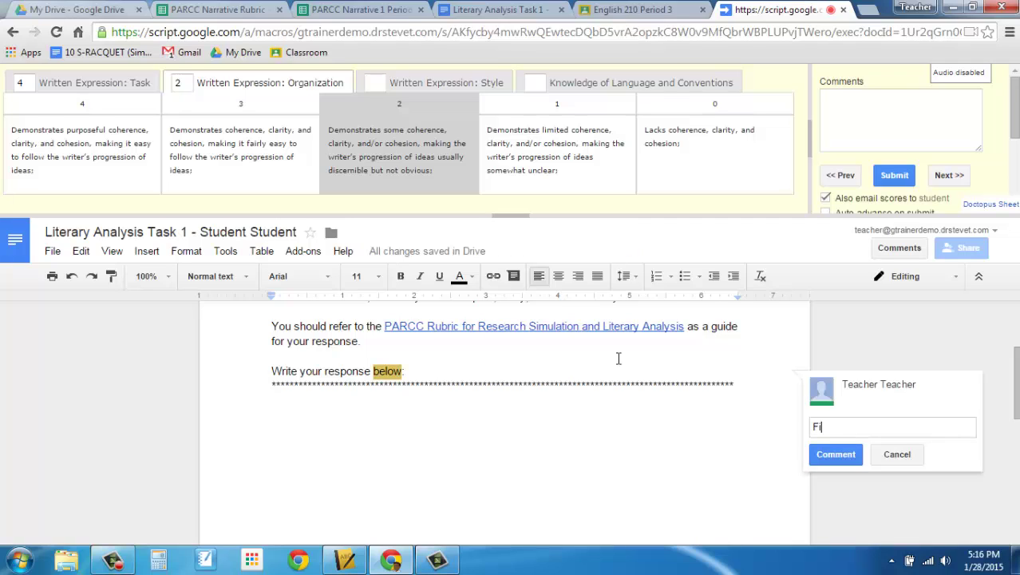
pyautogui.write('x this!')
pyautogui.click(839, 456)
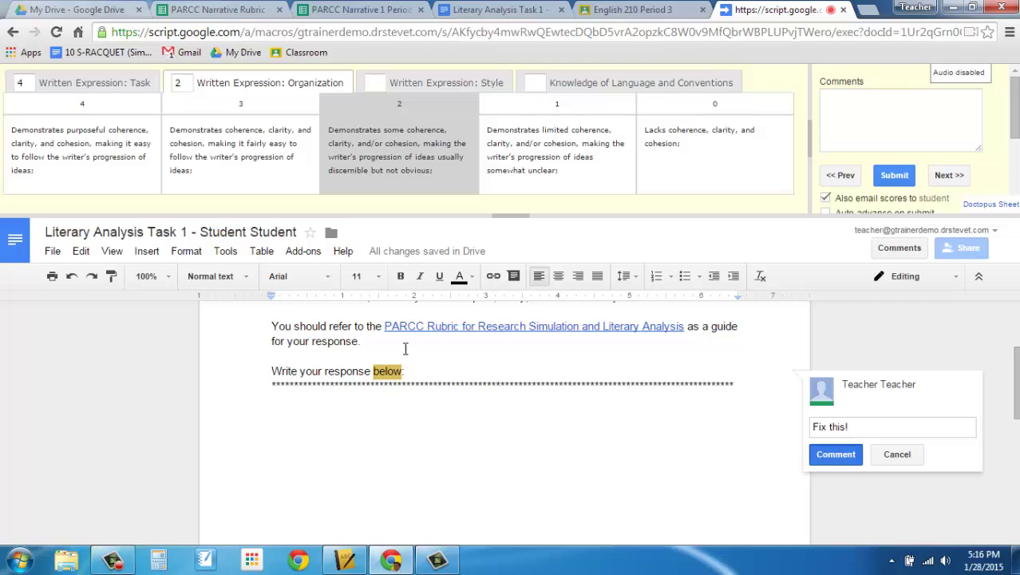
# Add the text "More writing!" to the essay beneath the line of asterisks.
pyautogui.click(380, 431)
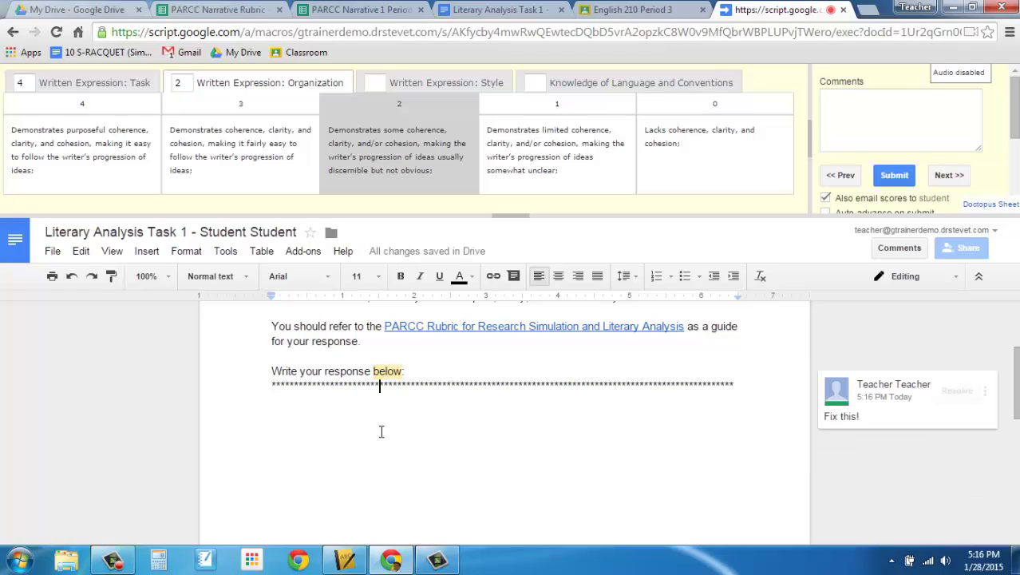
pyautogui.press('End')
pyautogui.press('Return')
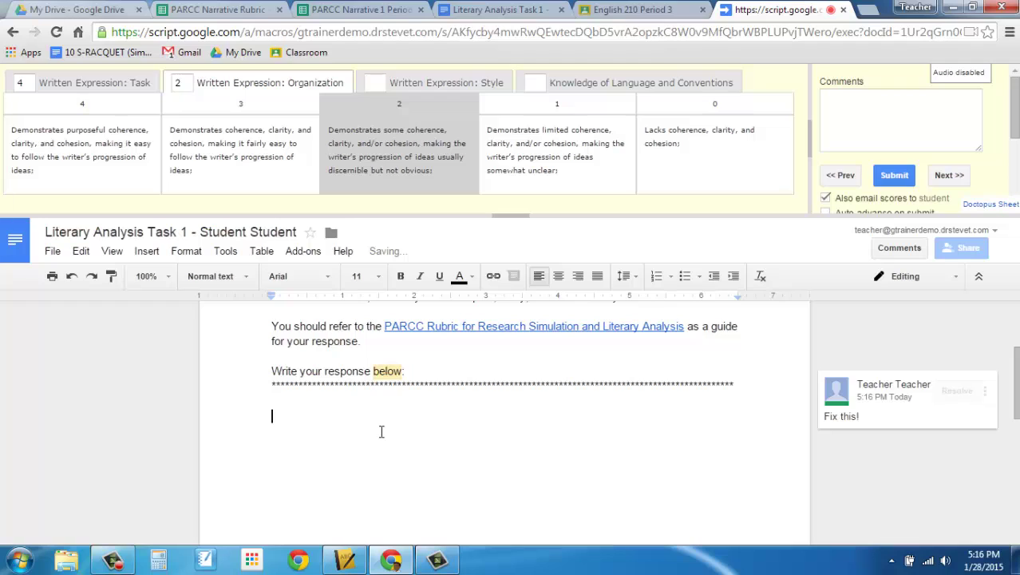
pyautogui.write('More writ')
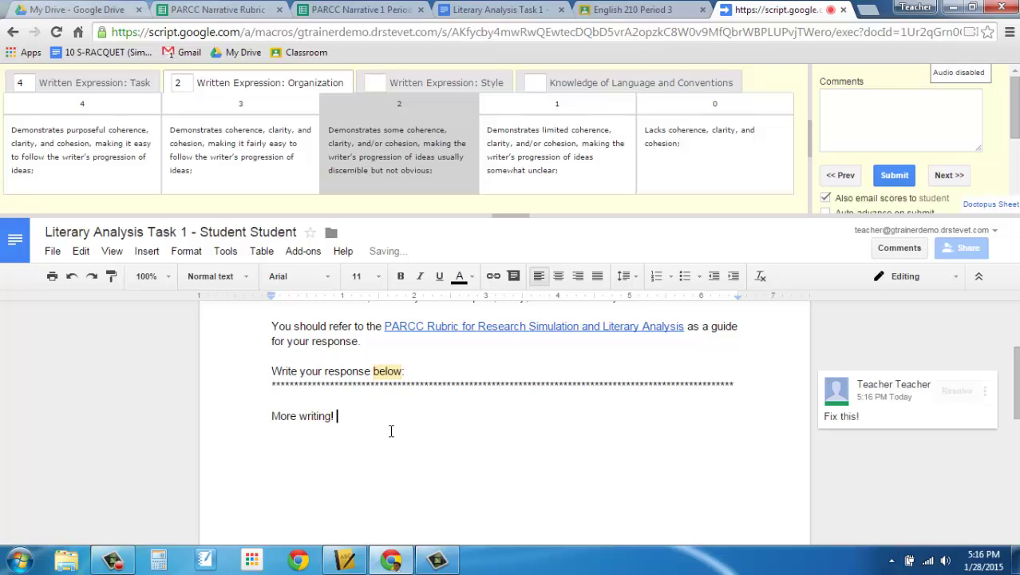
pyautogui.write('ing!')
pyautogui.press('Return')
pyautogui.press('Return')
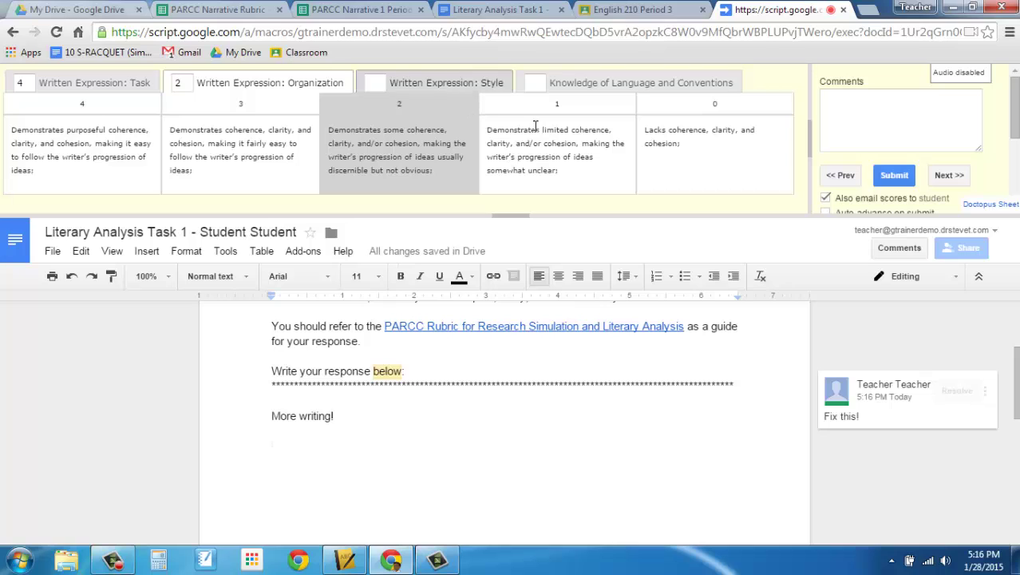
# Score Style 1 and Knowledge of Language and Conventions 0, and submit the second student's scores with a short "Nice job" comment addressed by first name.
pyautogui.click(467, 84)
pyautogui.click(495, 127)
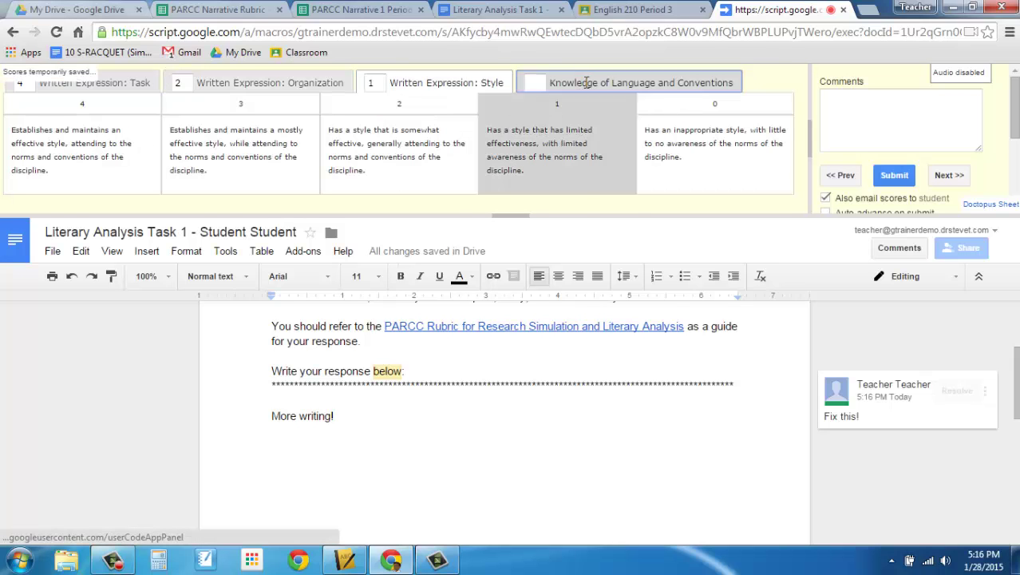
pyautogui.click(550, 83)
pyautogui.click(670, 129)
pyautogui.click(846, 126)
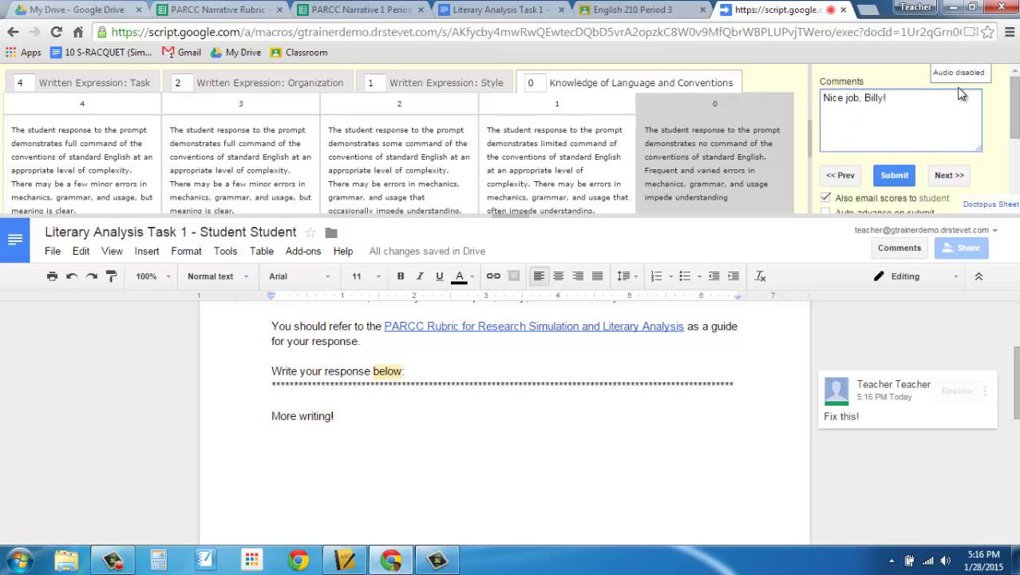
pyautogui.click(902, 178)
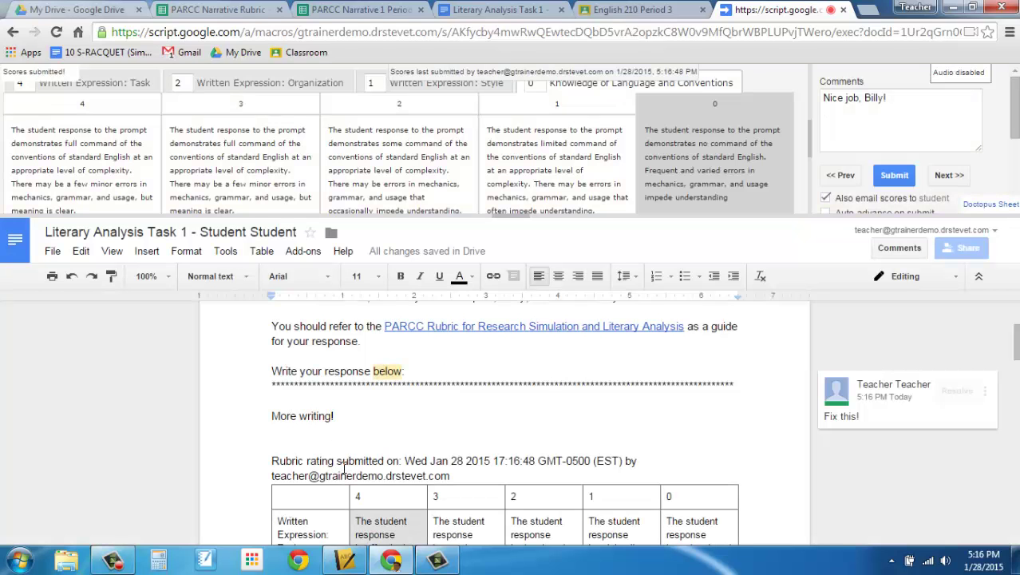
# Examine the rubric rating table inserted in the second student's essay, including each criterion's score and shaded descriptor.
pyautogui.scroll(-10, 367, 487)
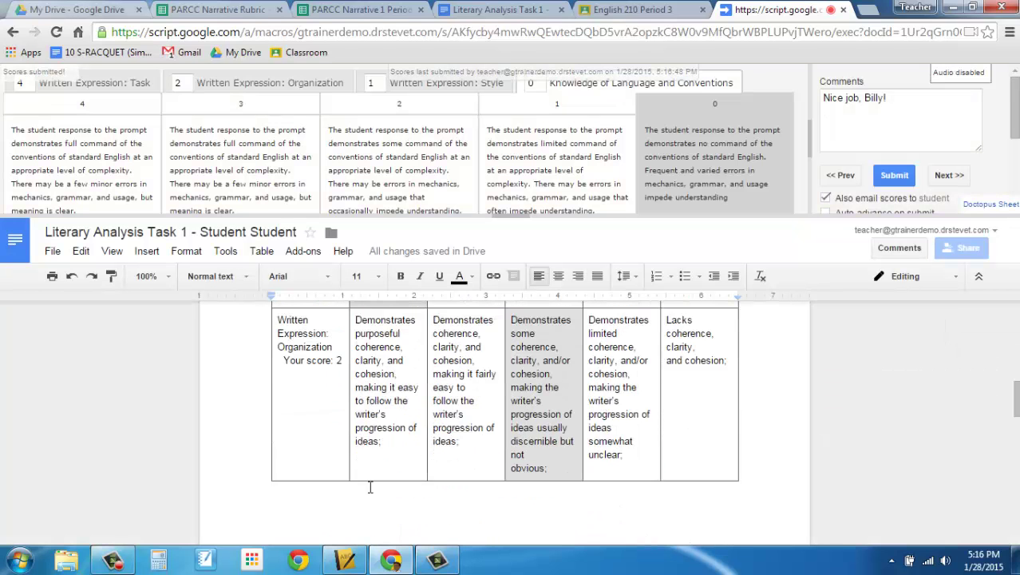
pyautogui.scroll(-10, 369, 486)
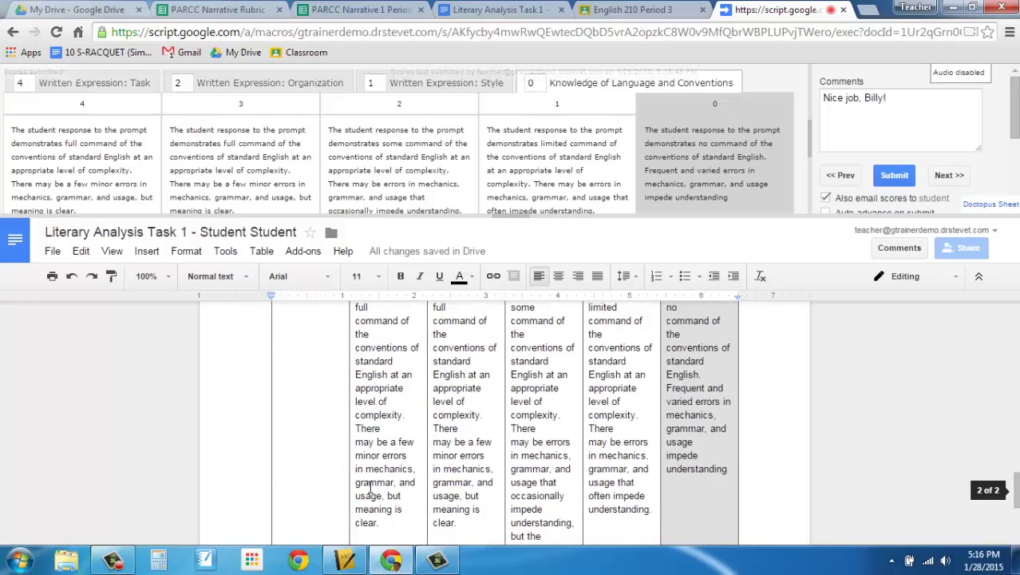
pyautogui.scroll(8, 370, 487)
pyautogui.scroll(-6, 370, 487)
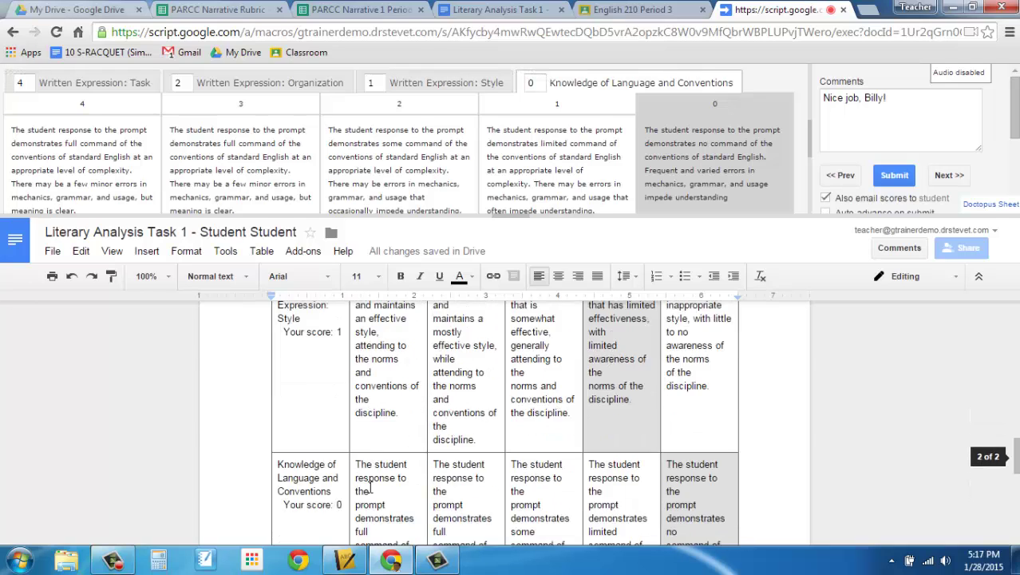
pyautogui.scroll(-4, 370, 487)
pyautogui.scroll(8, 562, 312)
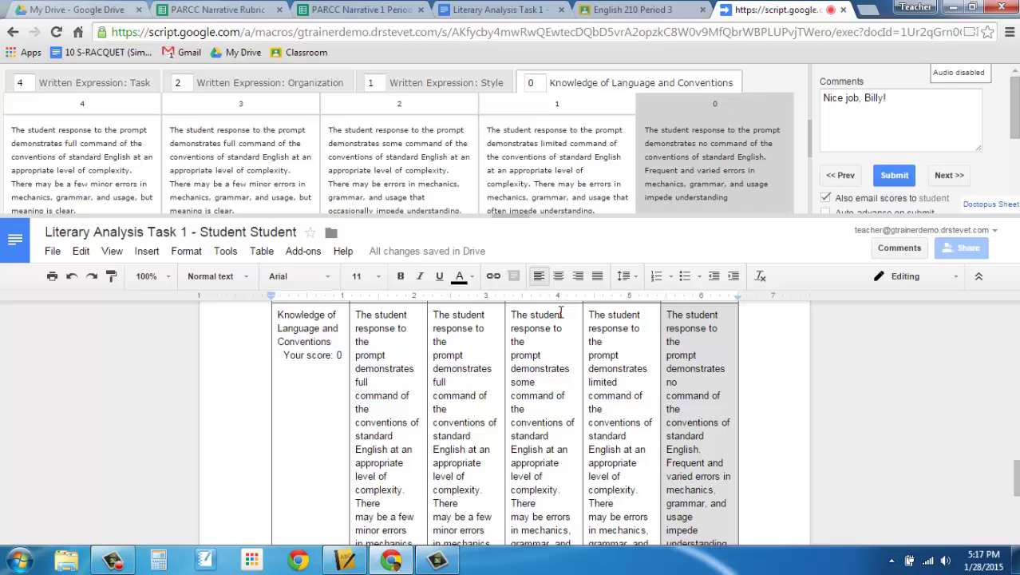
# Switch to the student's Gmail inbox, open the rubric assessment email, and review its scores, comment and linked essay.
pyautogui.click(902, 7)
pyautogui.click(814, 163)
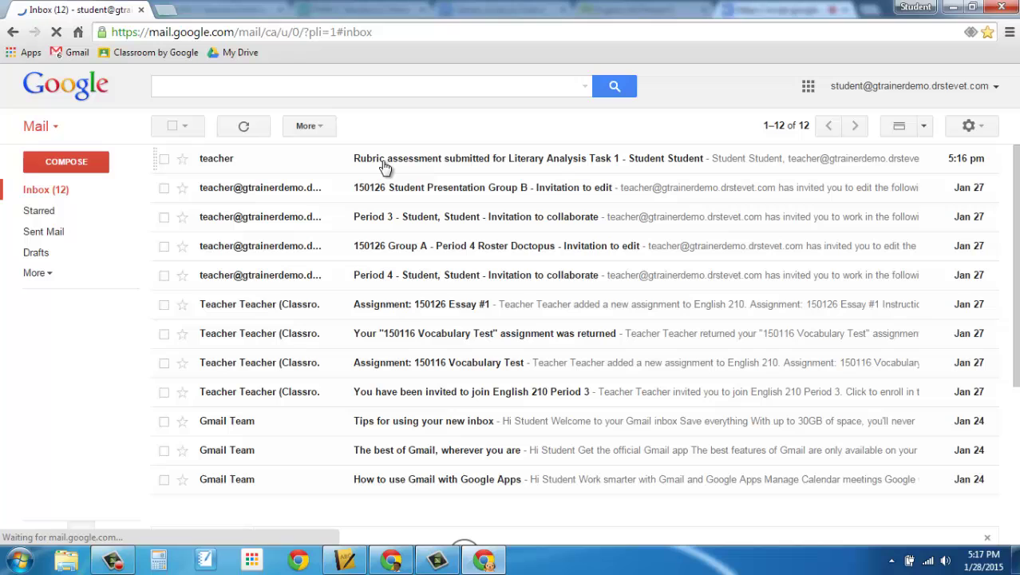
pyautogui.click(451, 158)
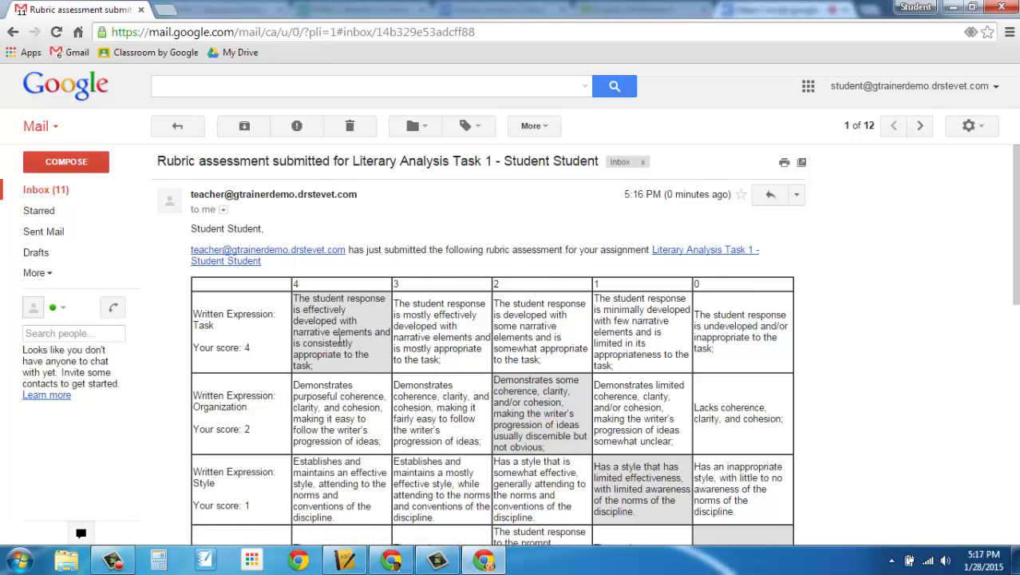
pyautogui.scroll(-2, 343, 346)
pyautogui.scroll(-4, 335, 223)
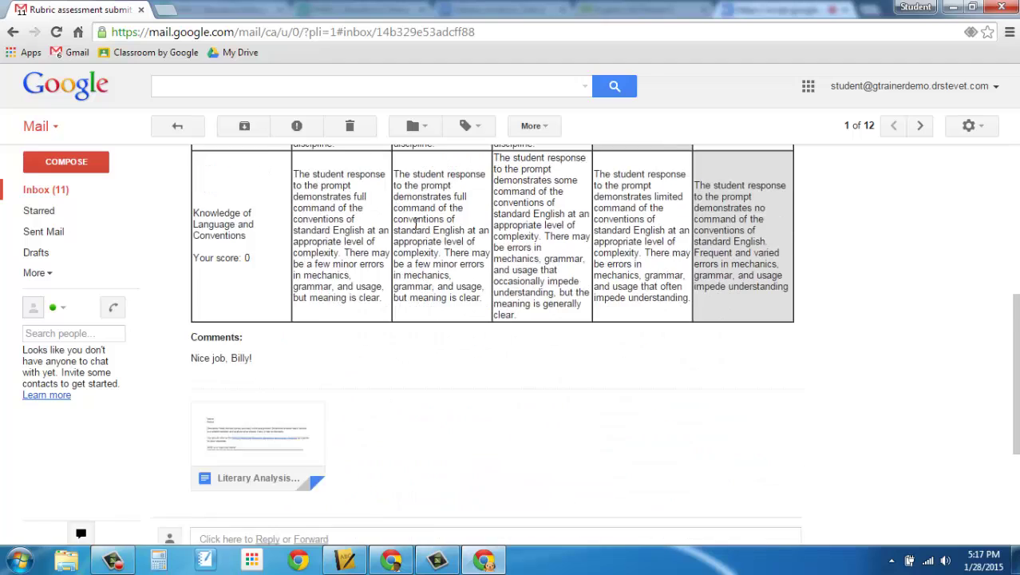
pyautogui.scroll(1, 465, 215)
pyautogui.moveTo(239, 436)
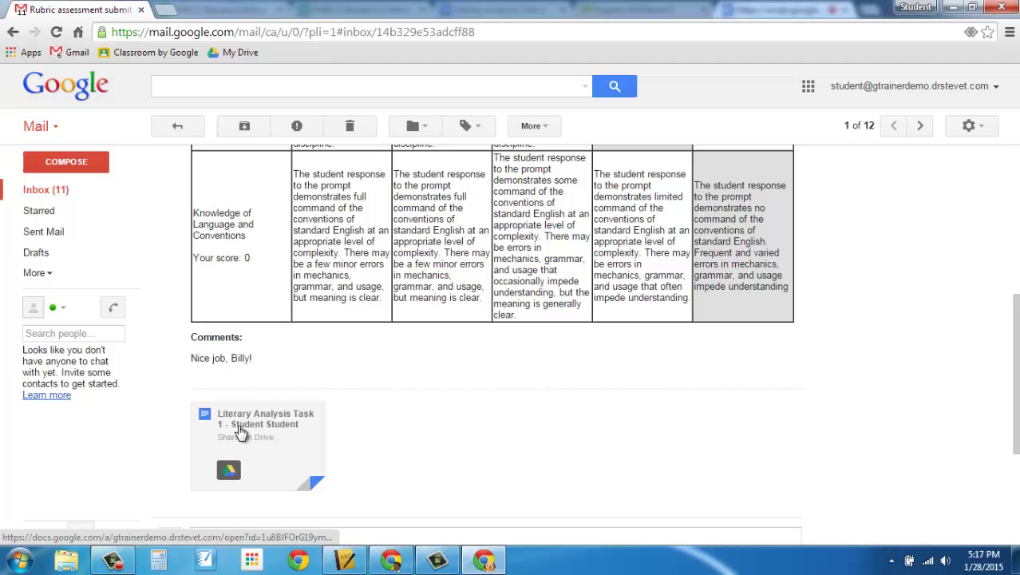
pyautogui.scroll(5, 657, 427)
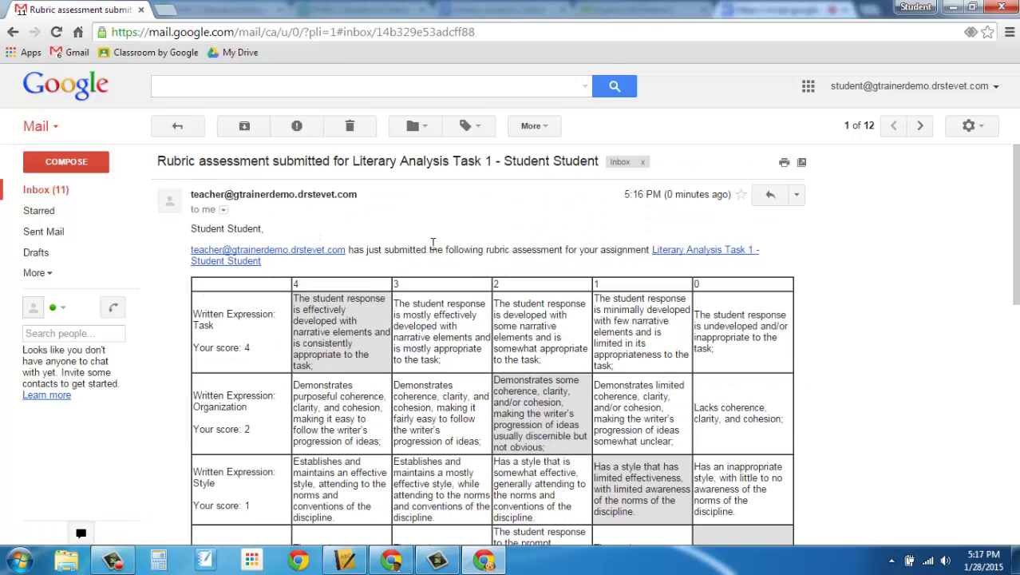
# Return to the teacher's PARCC Narrative 1 Period 3 spreadsheet and examine the rubric scores and comments recorded for each student.
pyautogui.hotkey('alt', 'Tab')
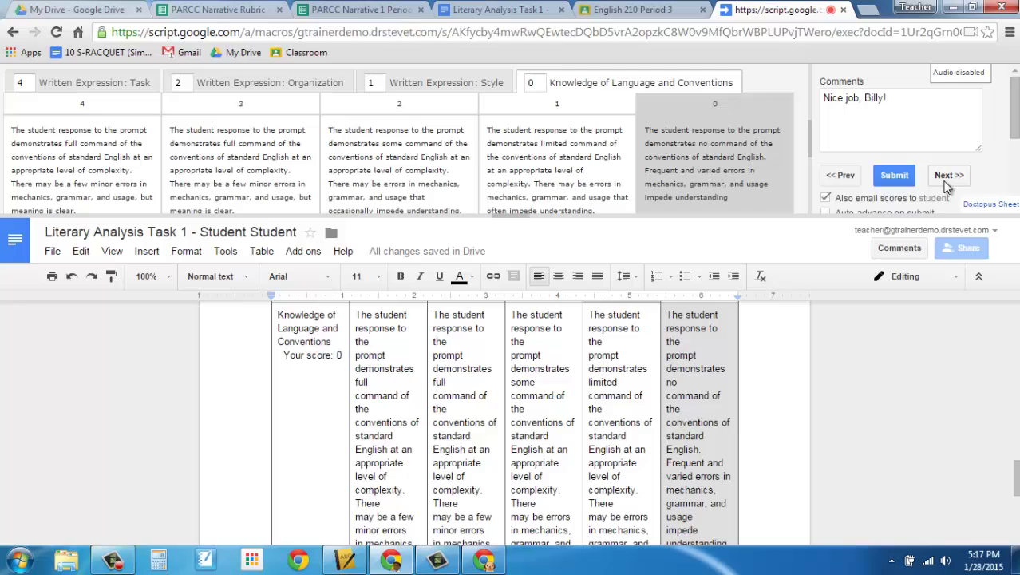
pyautogui.click(357, 9)
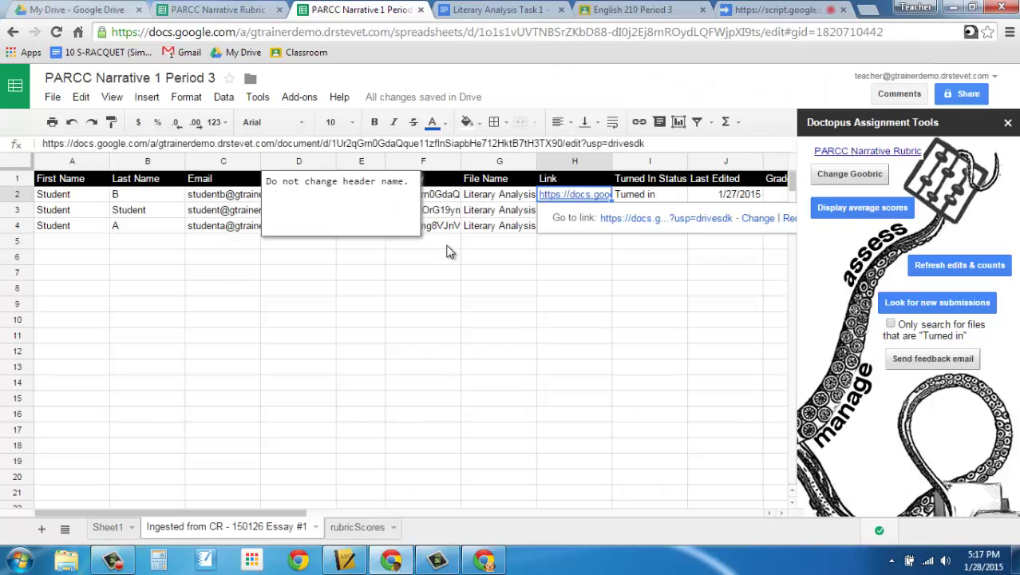
pyautogui.moveTo(294, 510); pyautogui.dragTo(559, 511)
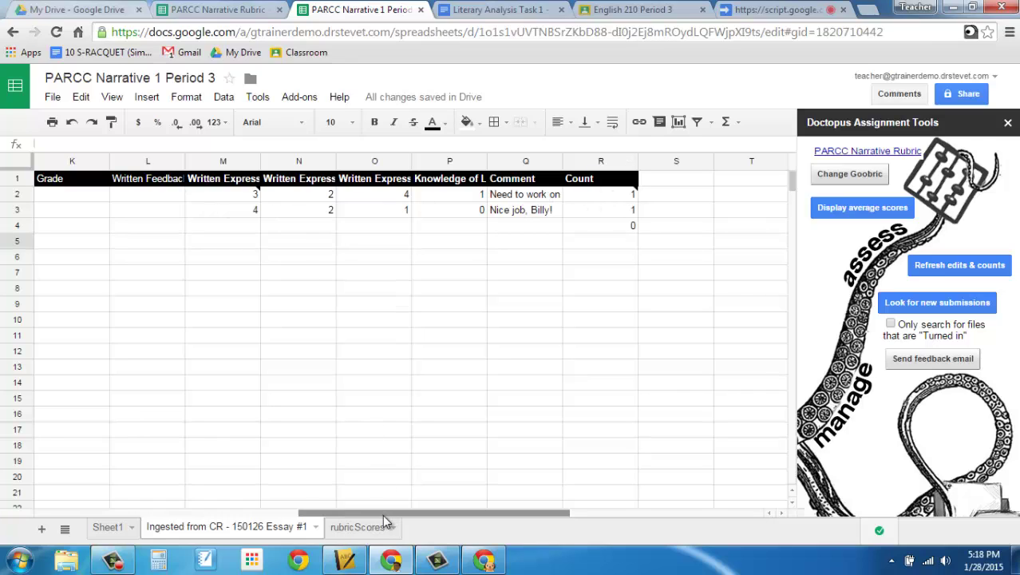
pyautogui.moveTo(381, 512); pyautogui.dragTo(340, 507)
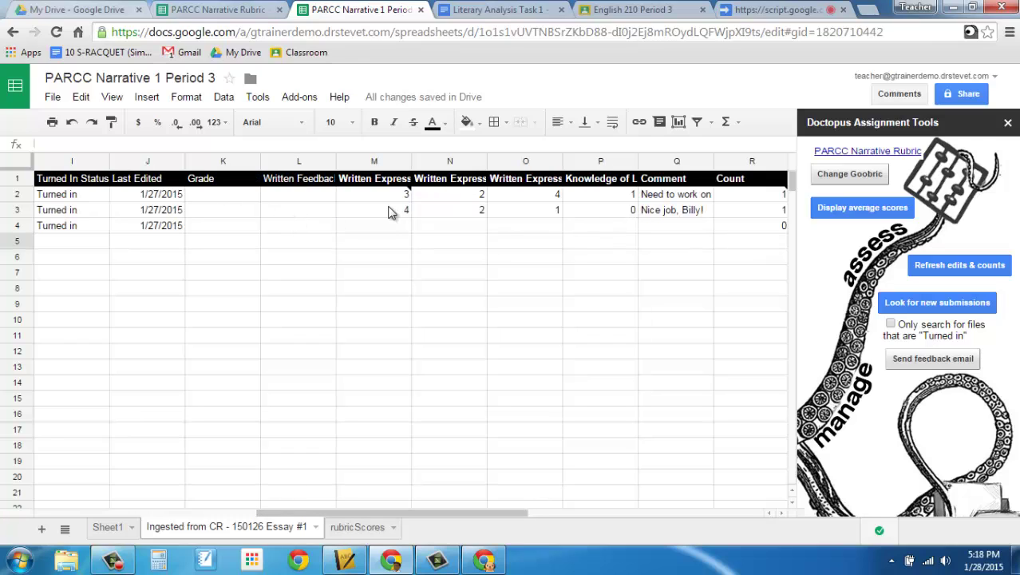
pyautogui.moveTo(401, 202)
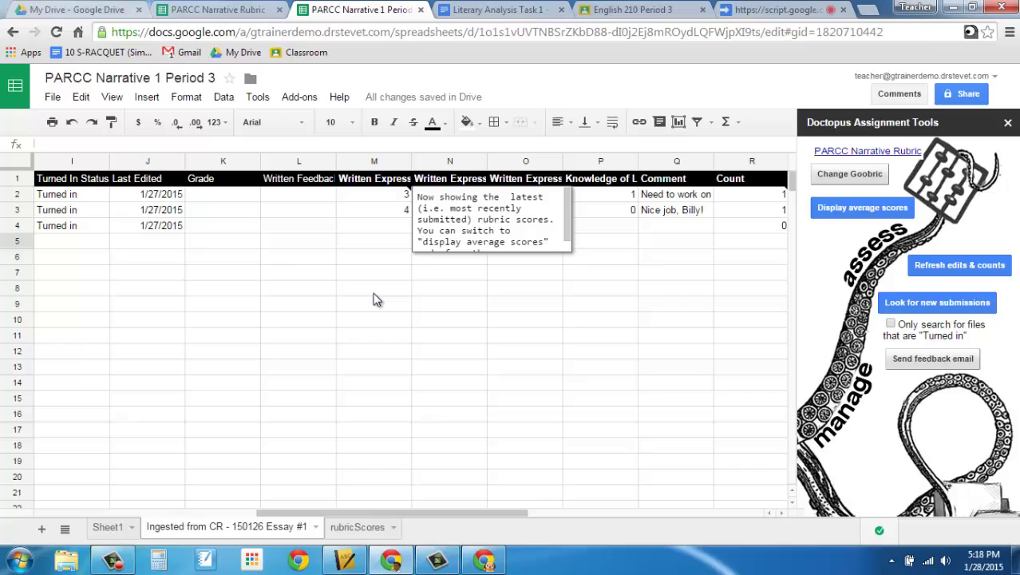
# Calculate the first student's grade in cell K2 with the formula =sum(m2:p2).
pyautogui.click(205, 200)
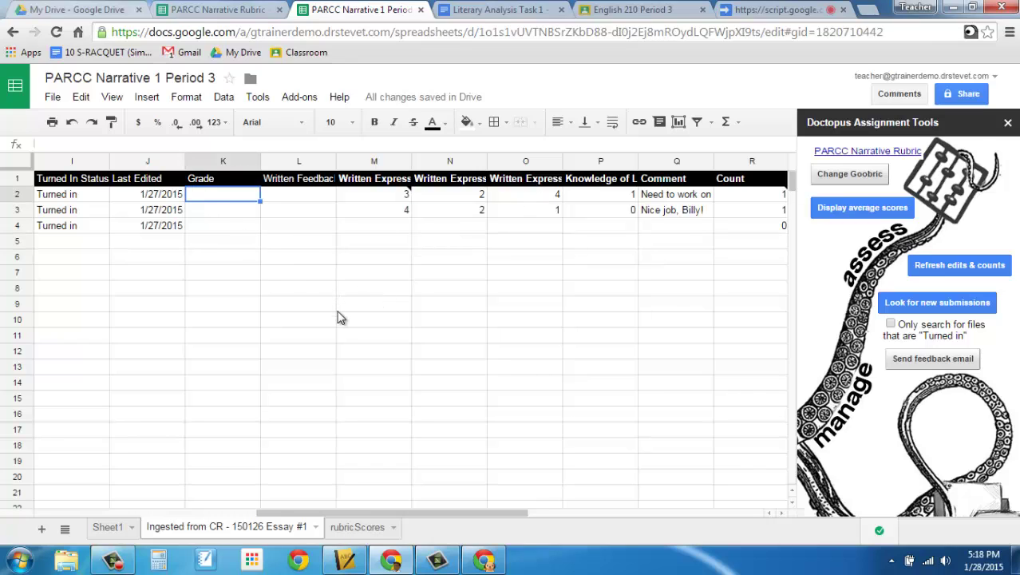
pyautogui.write('=')
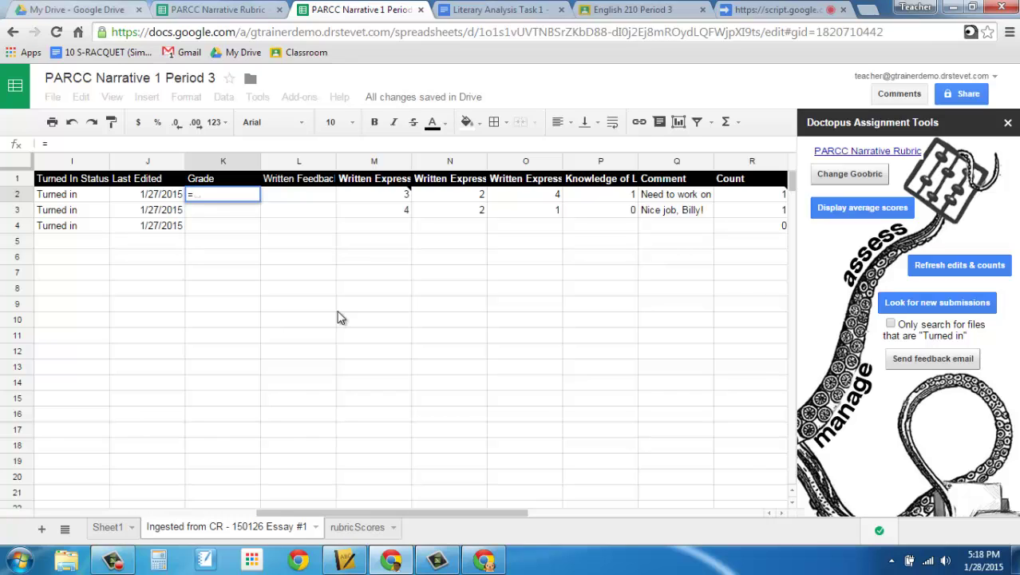
pyautogui.write('sum(m')
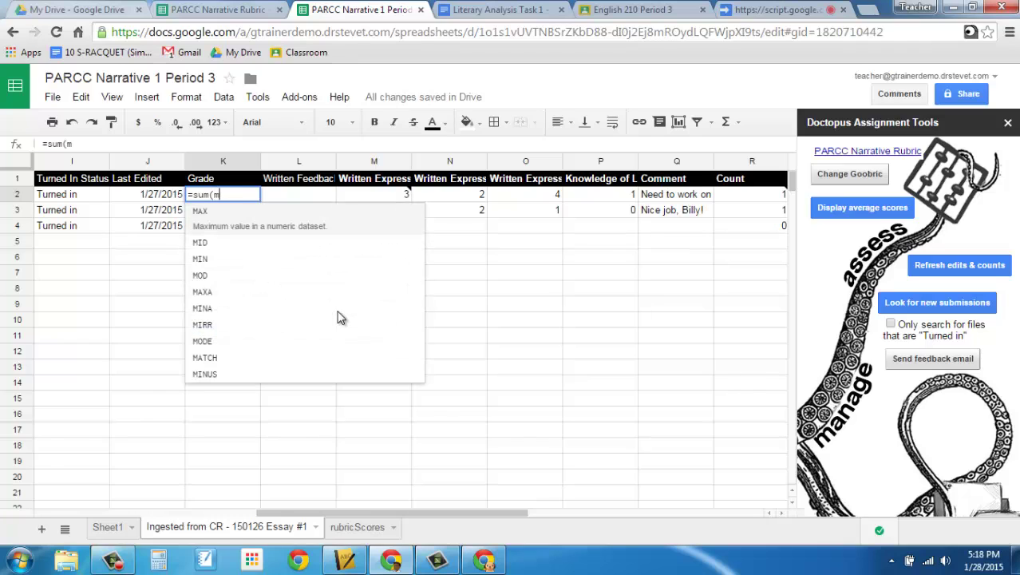
pyautogui.write('2:')
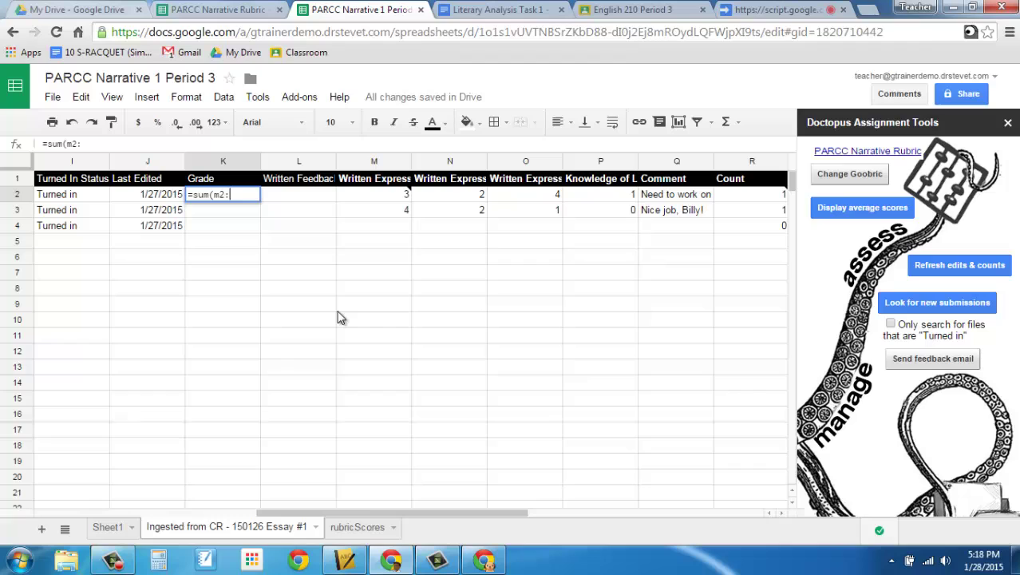
pyautogui.write('p2)')
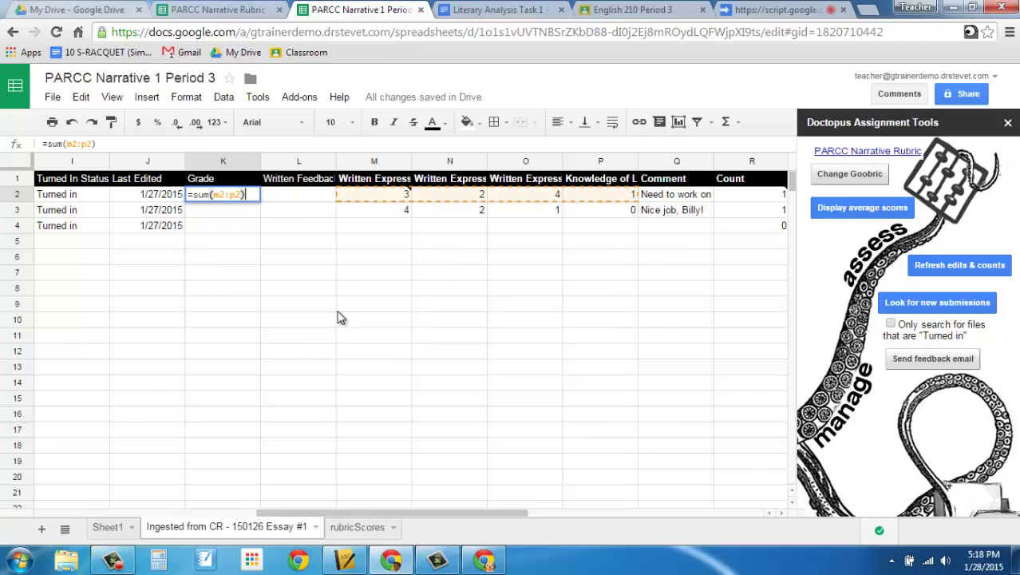
pyautogui.press('Return')
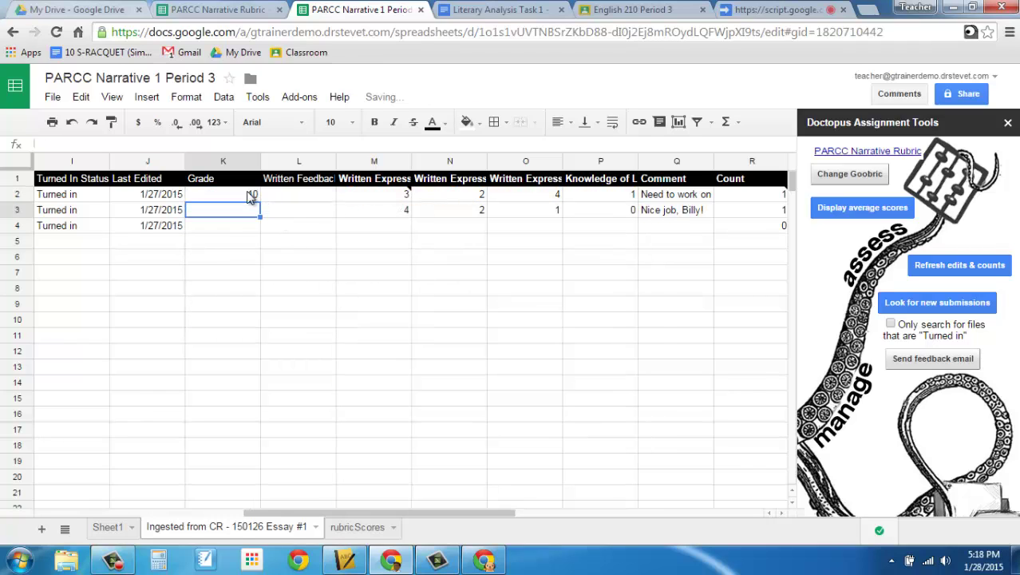
# Fill the grade total formula from K2 down through K4 for the remaining students.
pyautogui.click(250, 196)
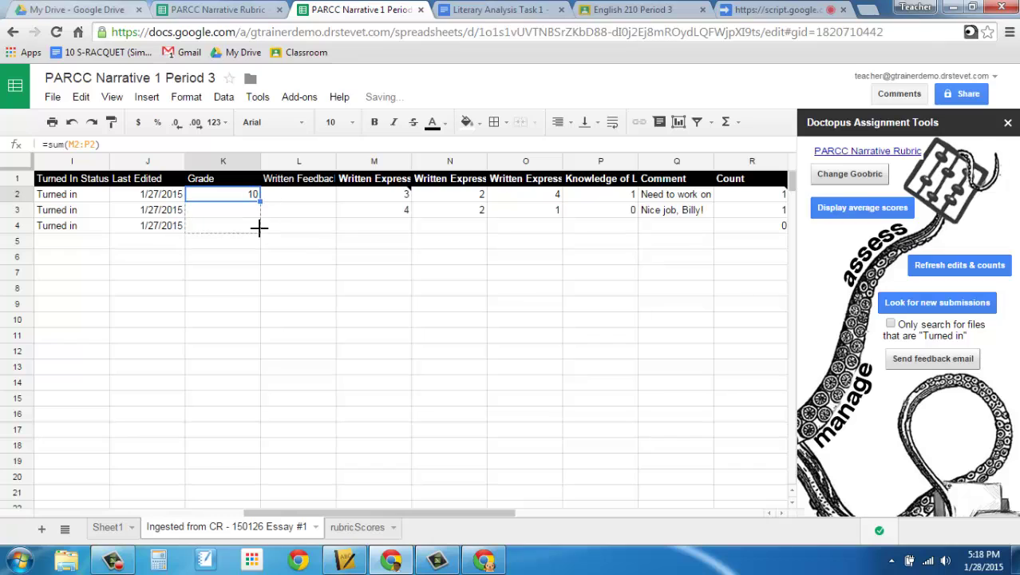
pyautogui.moveTo(260, 227); pyautogui.dragTo(260, 229)
pyautogui.click(229, 217)
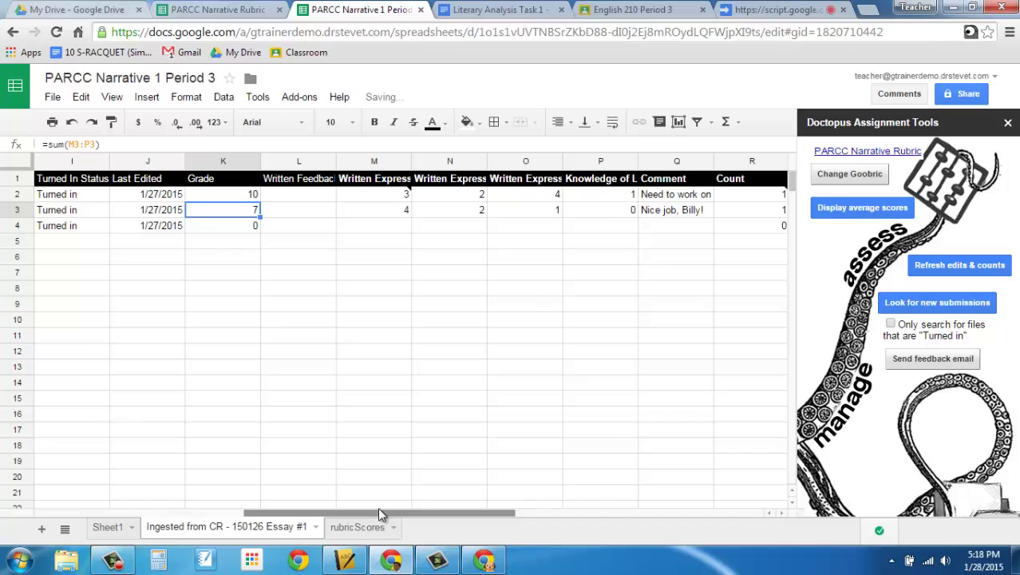
pyautogui.moveTo(379, 513); pyautogui.dragTo(144, 512)
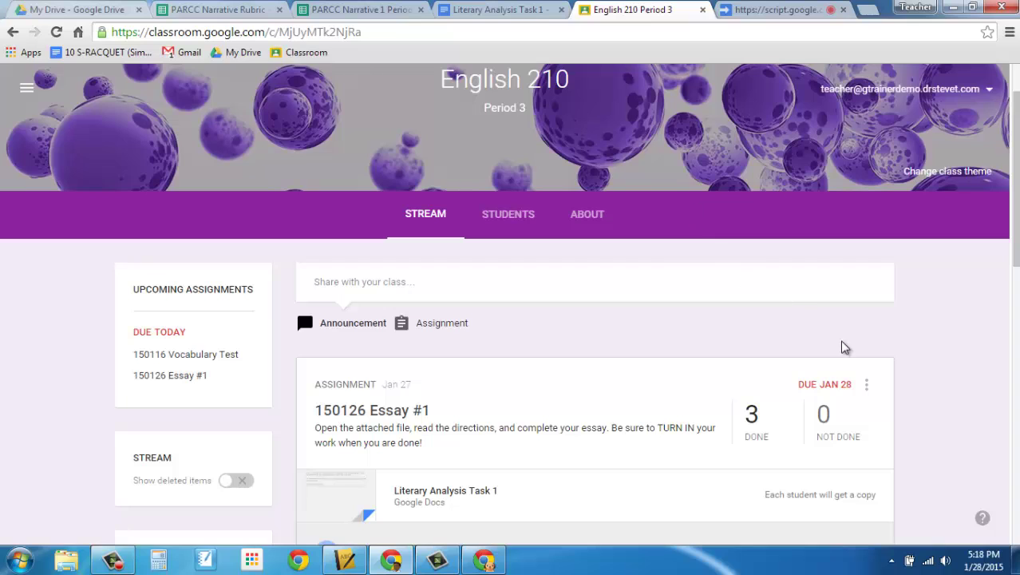
# View the point-value options for the done submissions of 150126 Essay #1 in Google Classroom, and return to the PARCC Narrative 1 Period 3 spreadsheet.
pyautogui.click(754, 421)
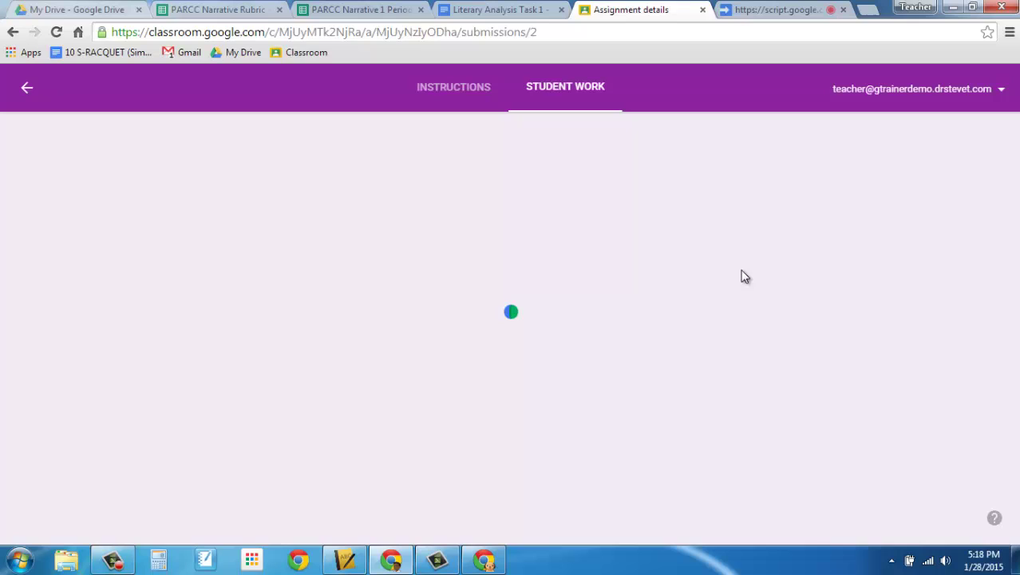
pyautogui.click(781, 311)
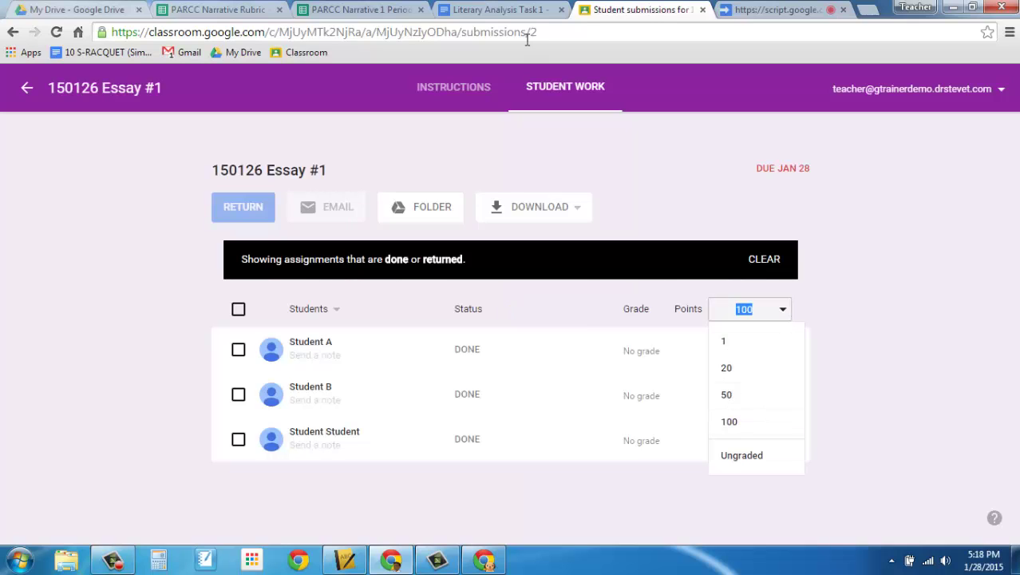
pyautogui.click(229, 11)
pyautogui.click(359, 10)
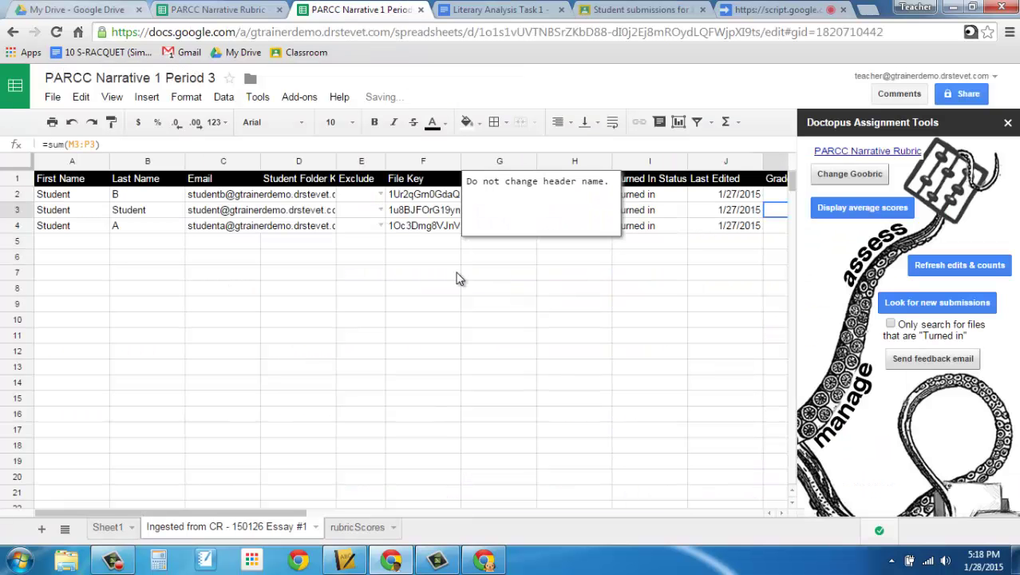
pyautogui.click(393, 226)
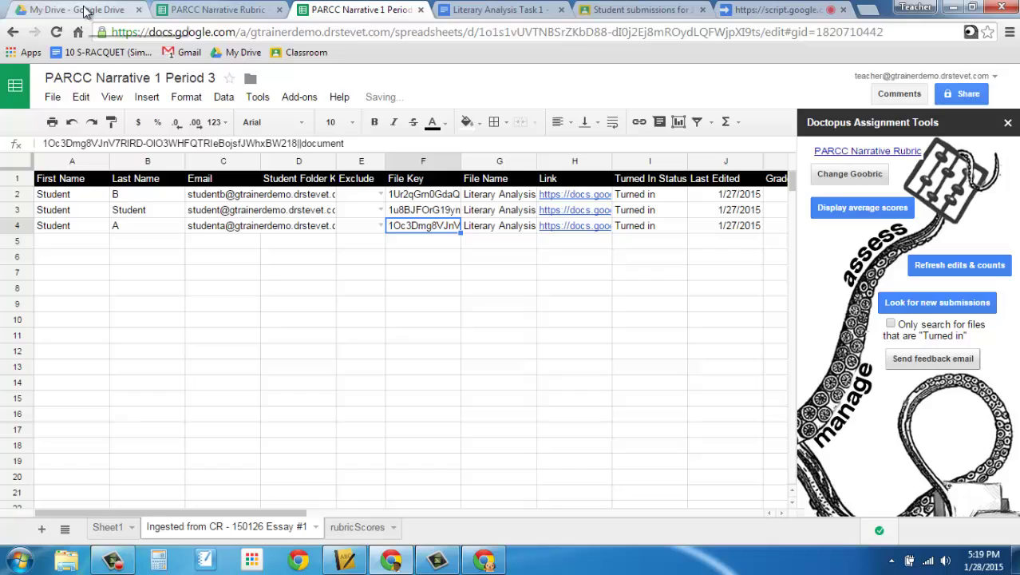
# Open the 150126 Student Presenations period 3 spreadsheet from Google Drive and launch the Doctopus add-on in it.
pyautogui.hotkey('ctrl', '1')
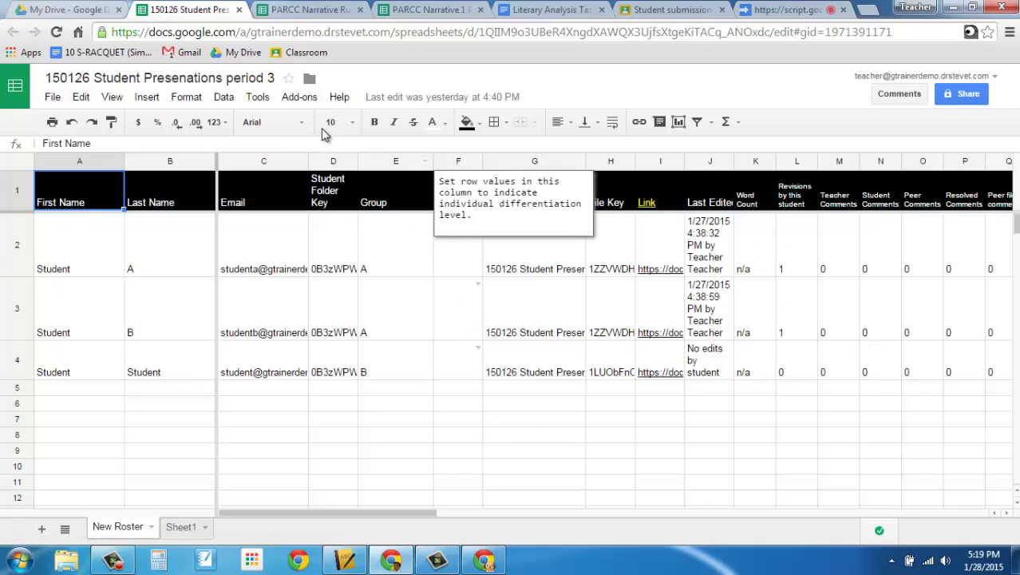
pyautogui.click(297, 98)
pyautogui.moveTo(343, 126)
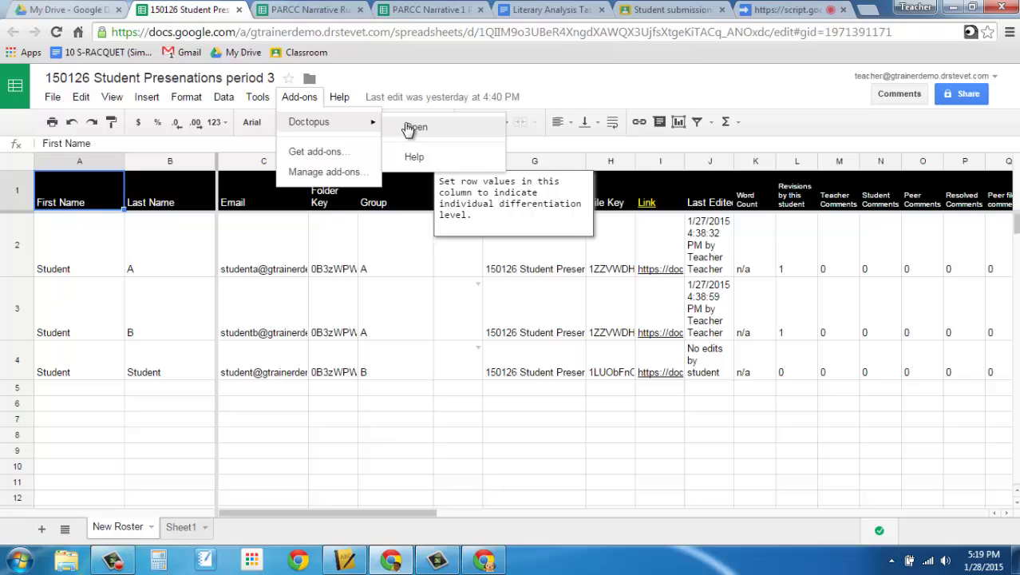
pyautogui.click(413, 128)
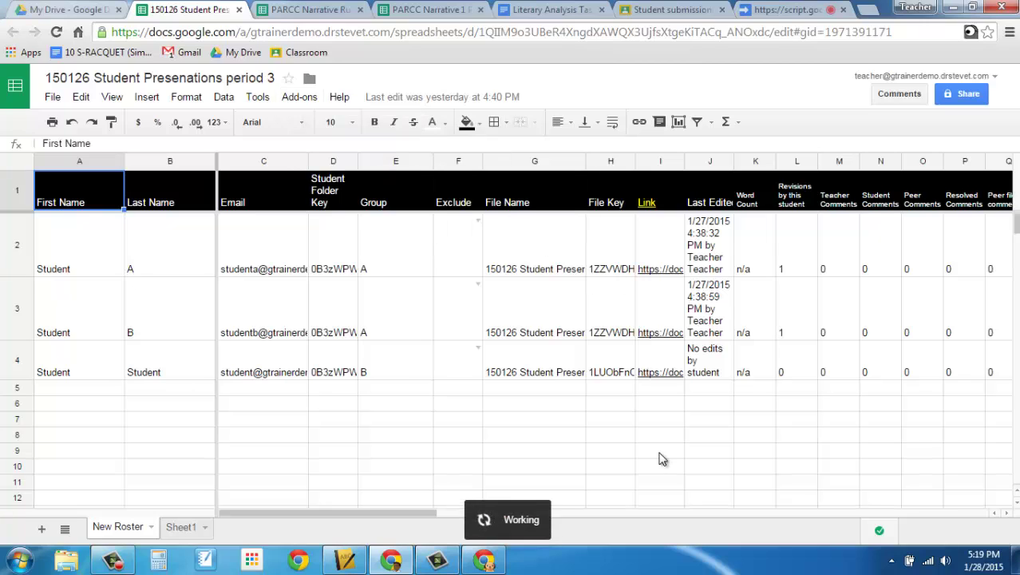